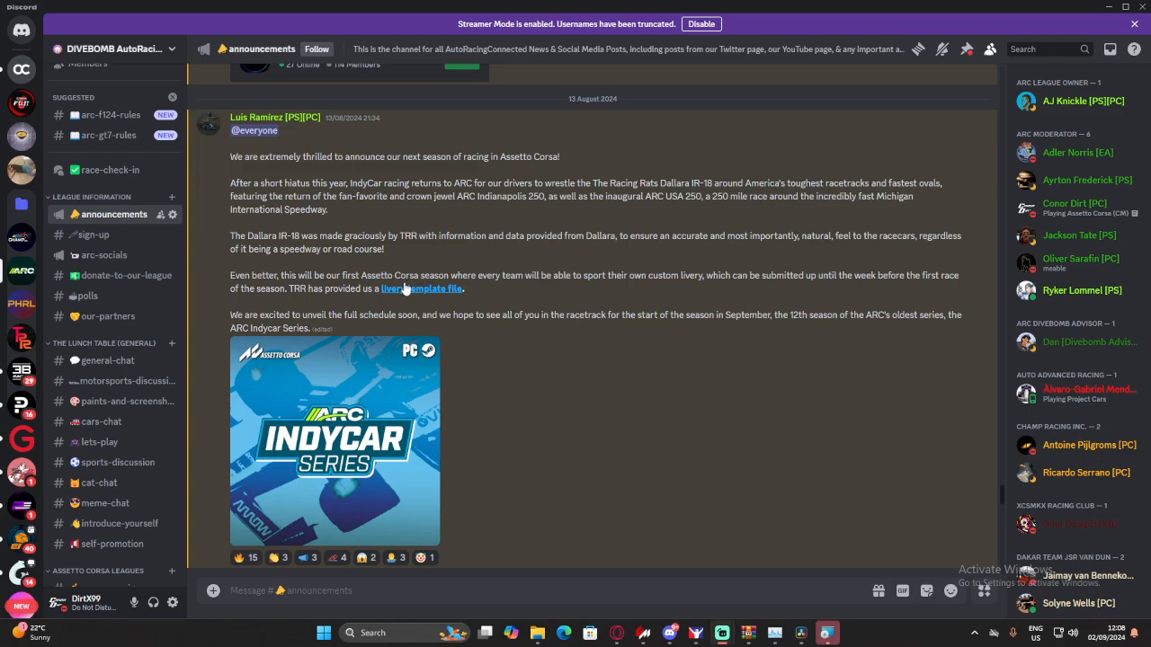
# - Read the ARC IndyCar Series announcement about custom liveries and the livery template file, and switch to Content Manager
pyautogui.scroll(-20, 404, 288)
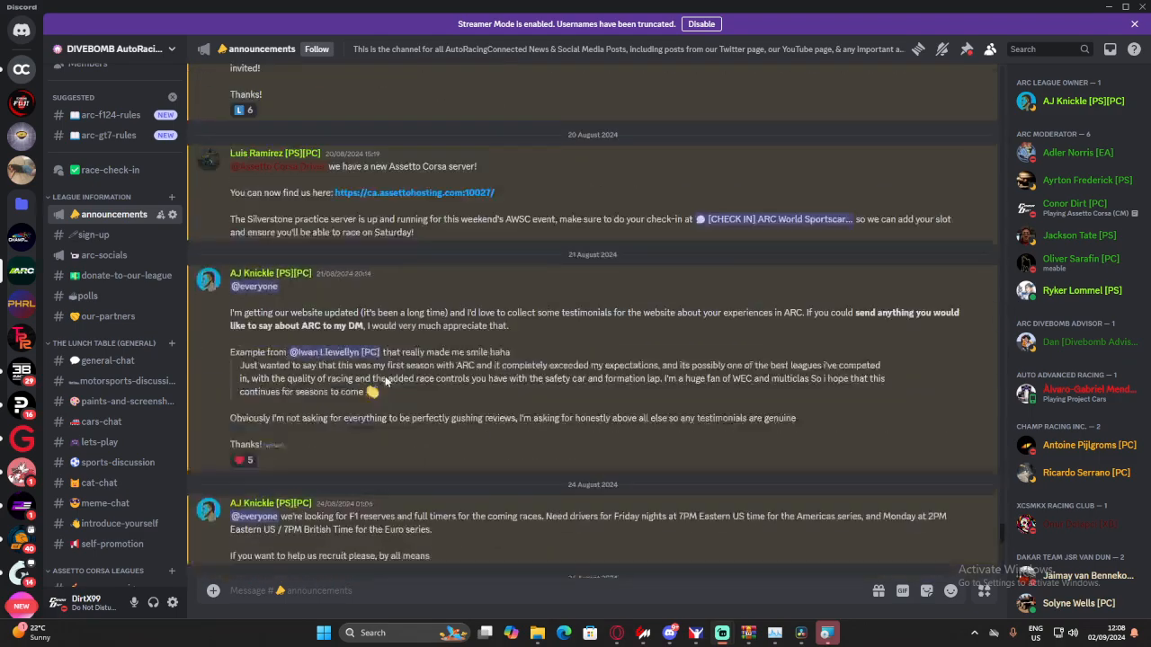
pyautogui.scroll(20, 387, 381)
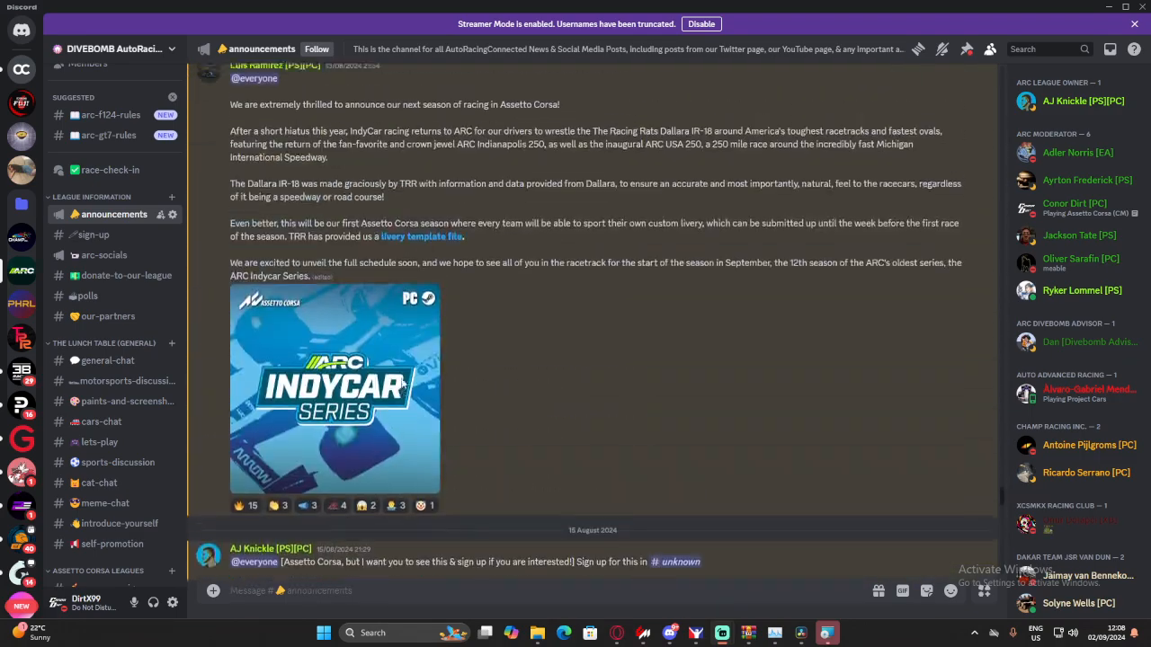
pyautogui.scroll(3, 402, 382)
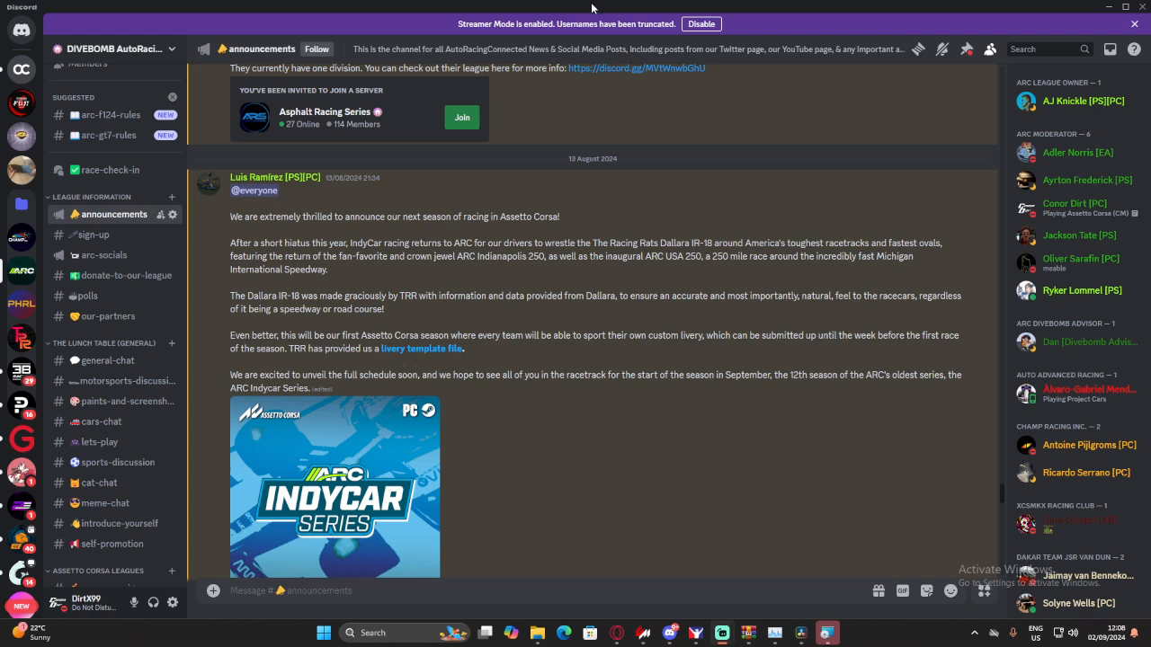
pyautogui.moveTo(593, 13); pyautogui.dragTo(0, 157)
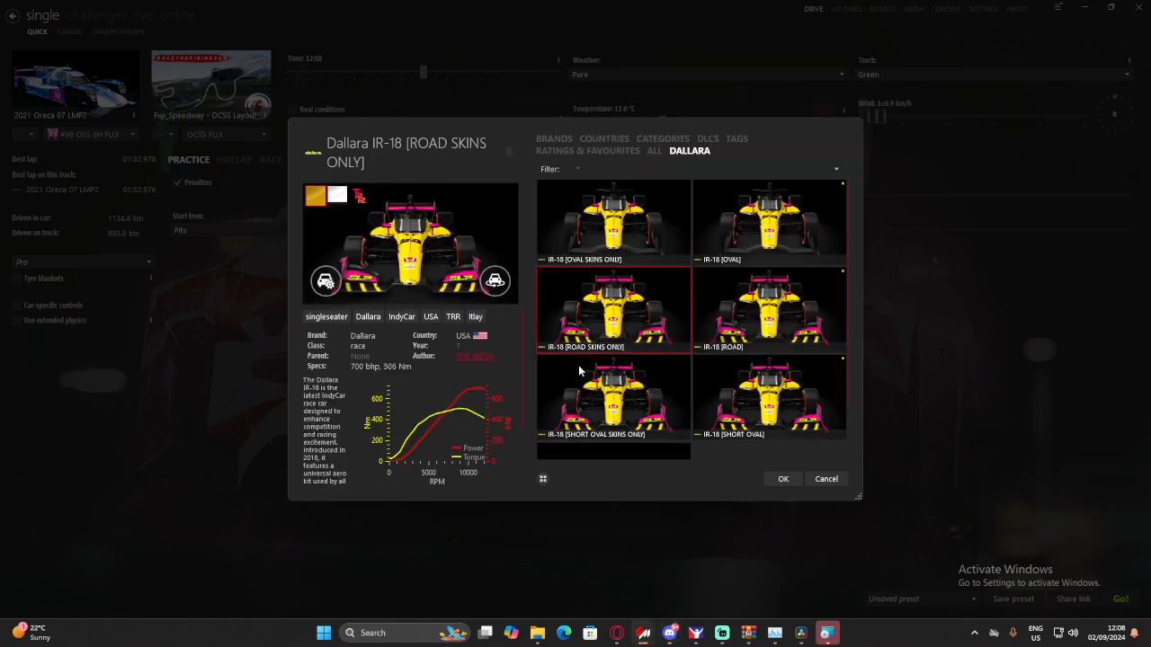
# - Select the Dallara IR-18 [ROAD SKINS ONLY] with its white skin and open the car's folder
pyautogui.click(570, 225)
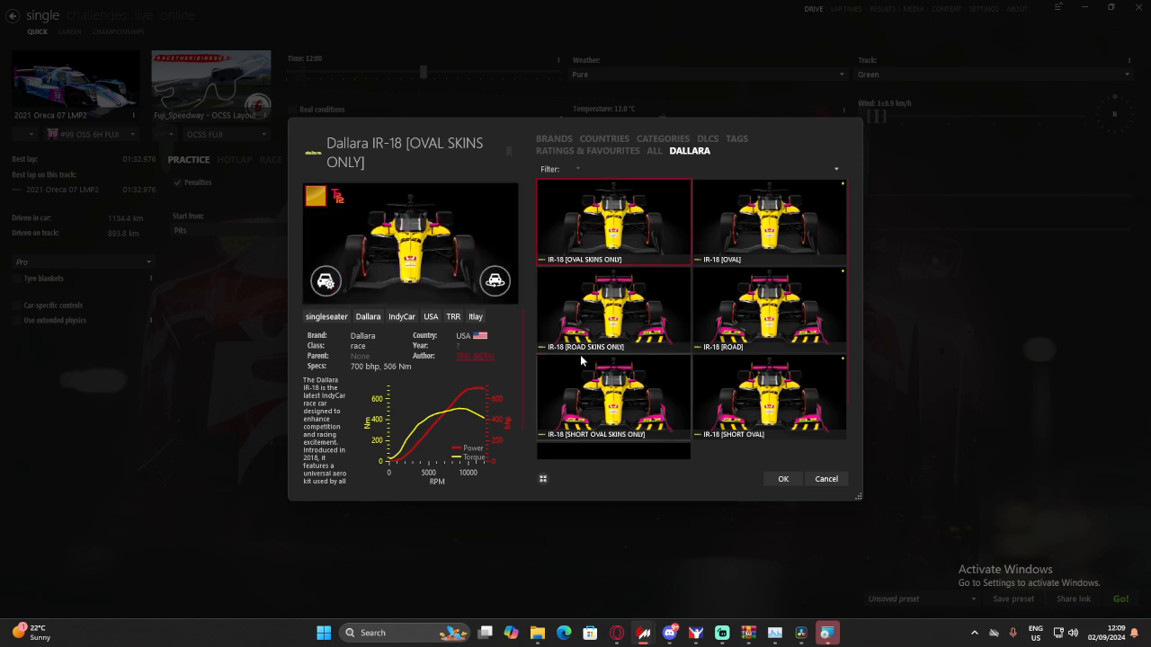
pyautogui.click(608, 347)
pyautogui.click(335, 202)
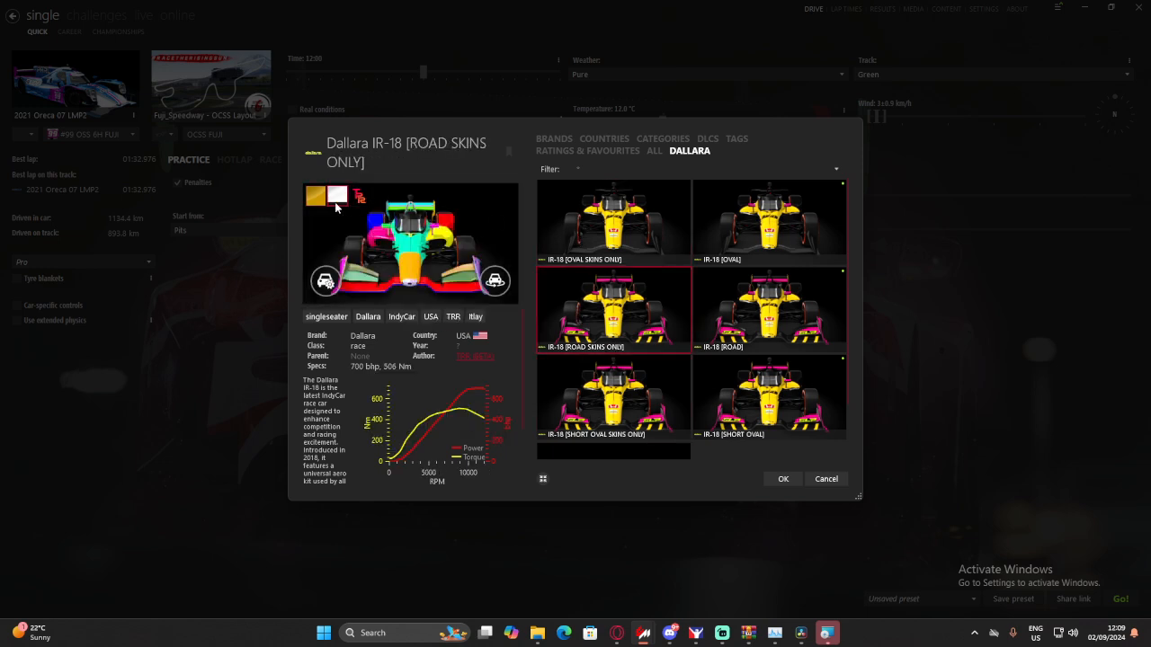
pyautogui.rightClick(593, 335)
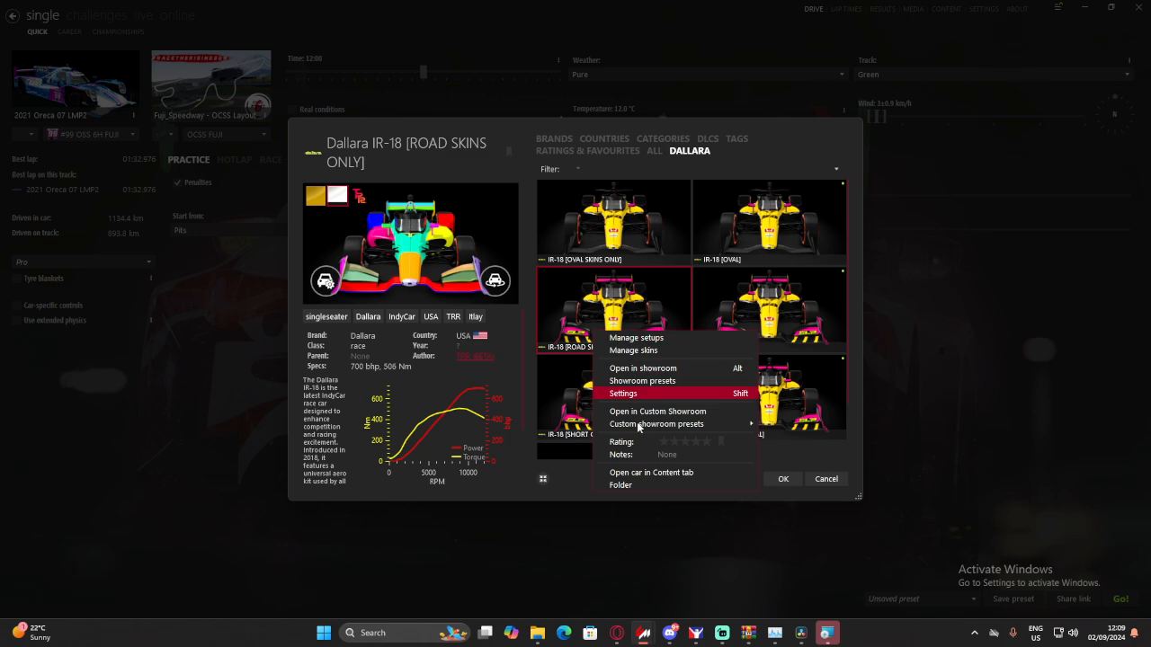
pyautogui.click(628, 486)
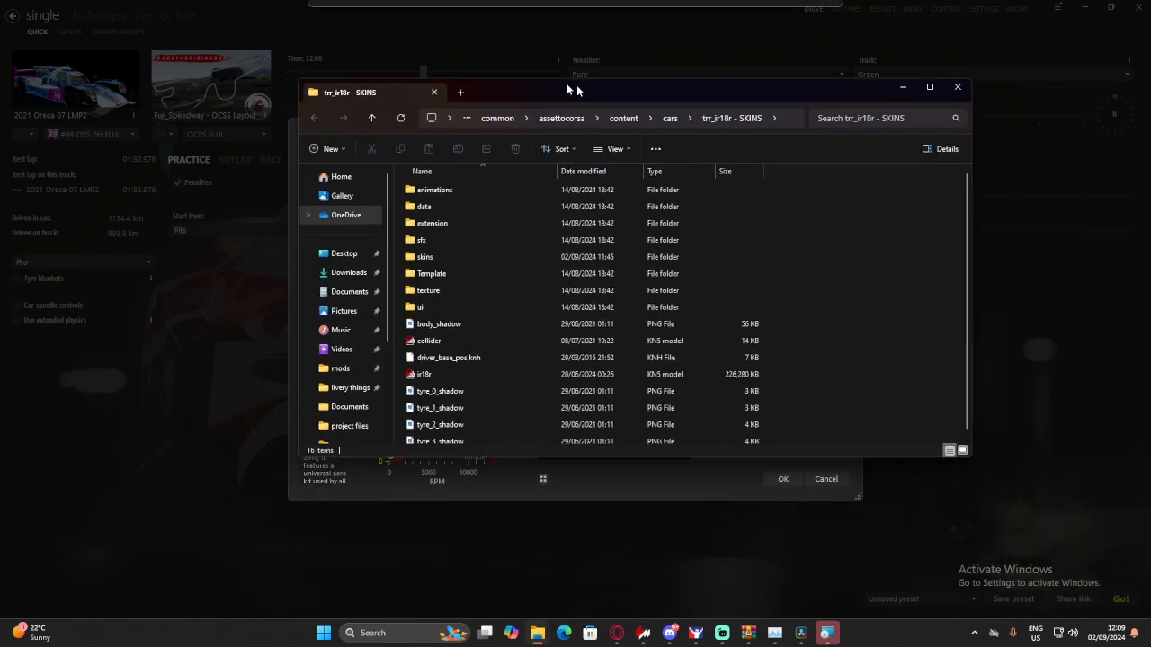
pyautogui.moveTo(576, 85); pyautogui.dragTo(540, 80)
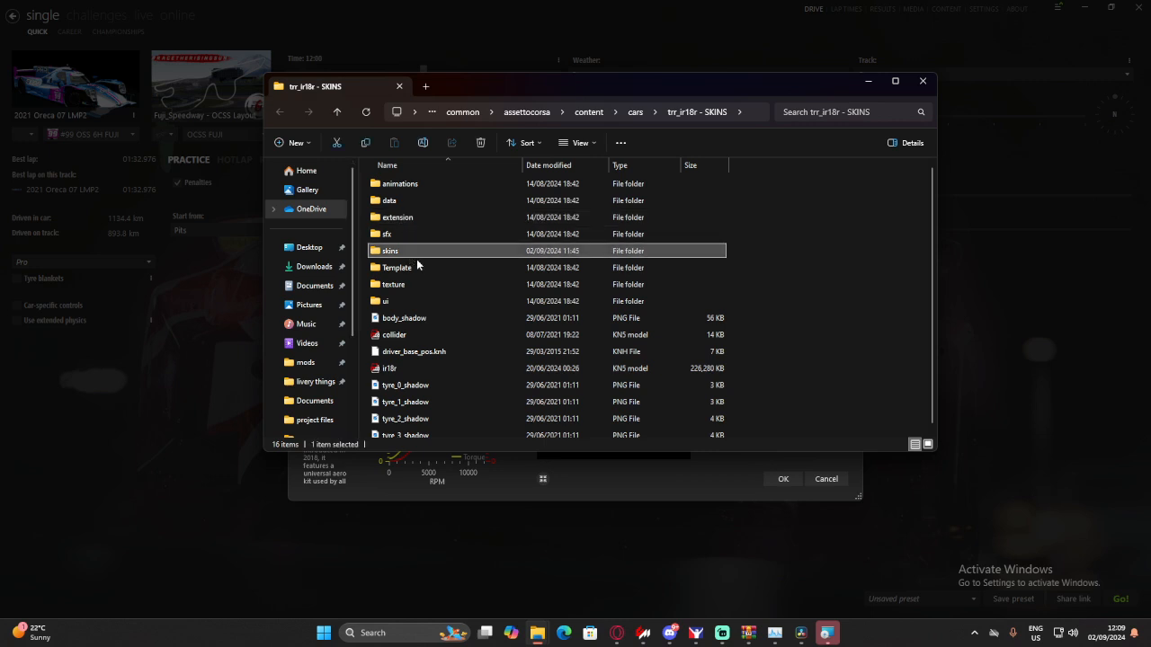
# - Copy the BODY texture from the white folder inside the car's skins folder
pyautogui.doubleClick(416, 254)
pyautogui.doubleClick(419, 202)
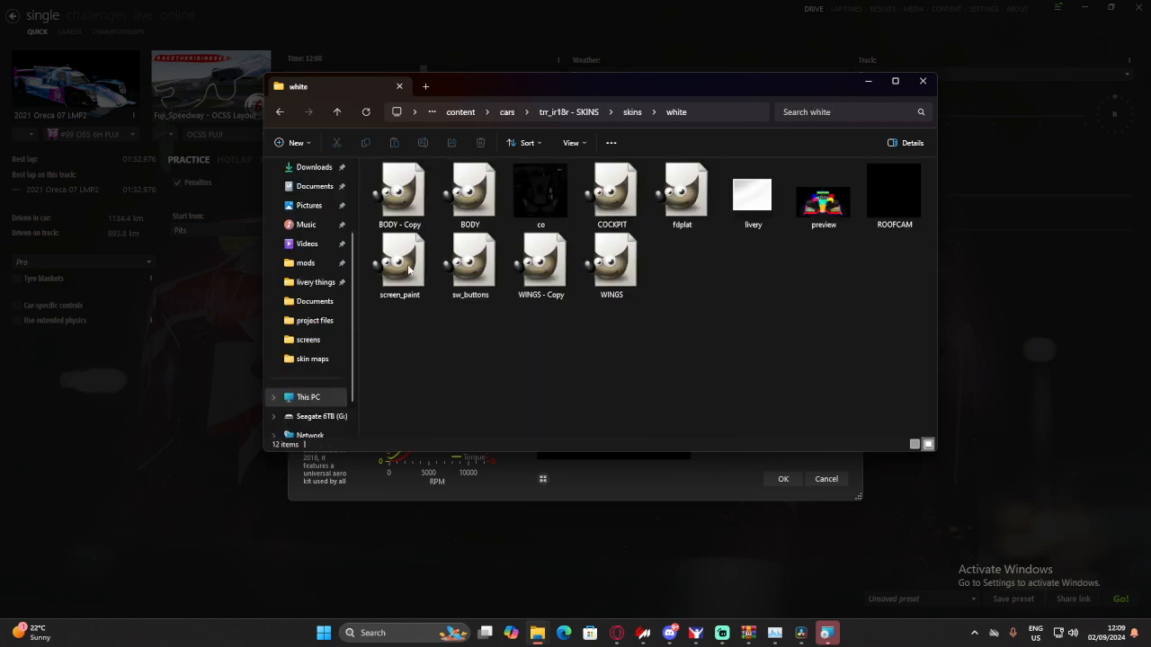
pyautogui.click(401, 198)
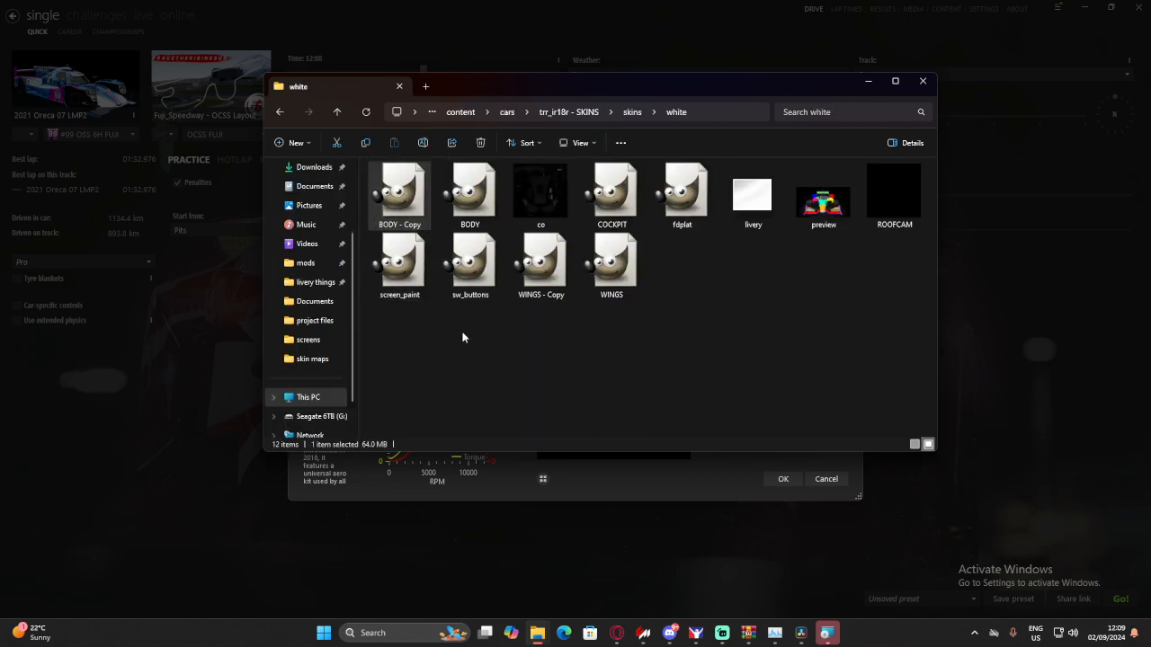
pyautogui.rightClick(403, 192)
pyautogui.press('Escape')
pyautogui.click(469, 199)
pyautogui.rightClick(483, 221)
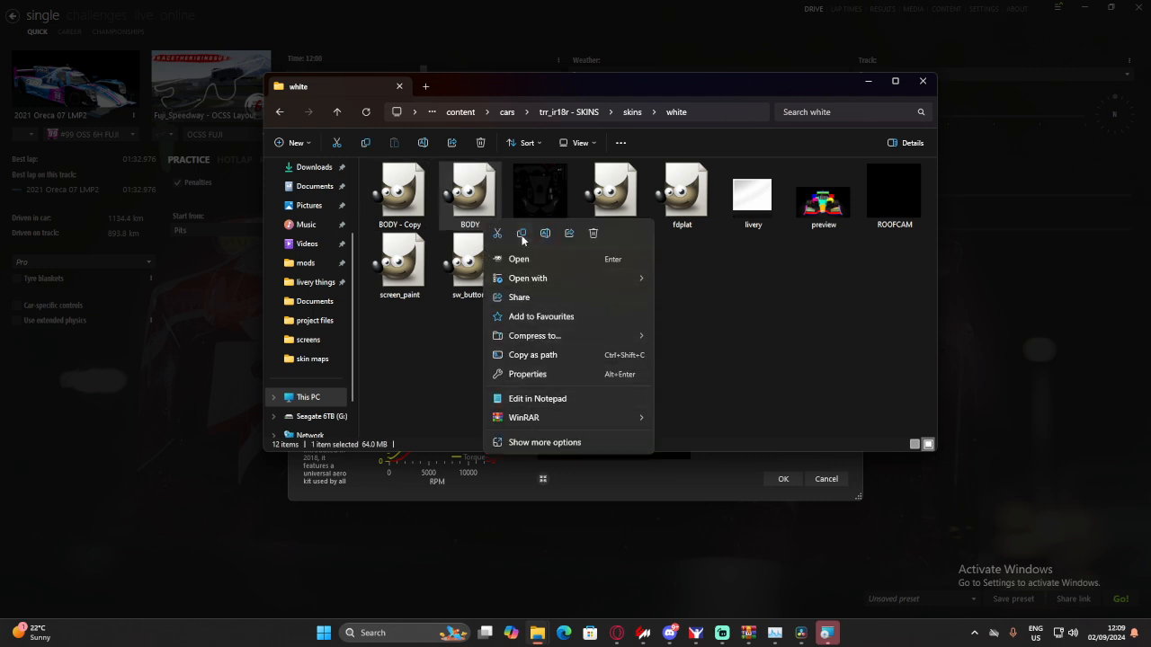
pyautogui.click(521, 234)
# - Create a new folder named Test in the car's skins folder
pyautogui.click(280, 111)
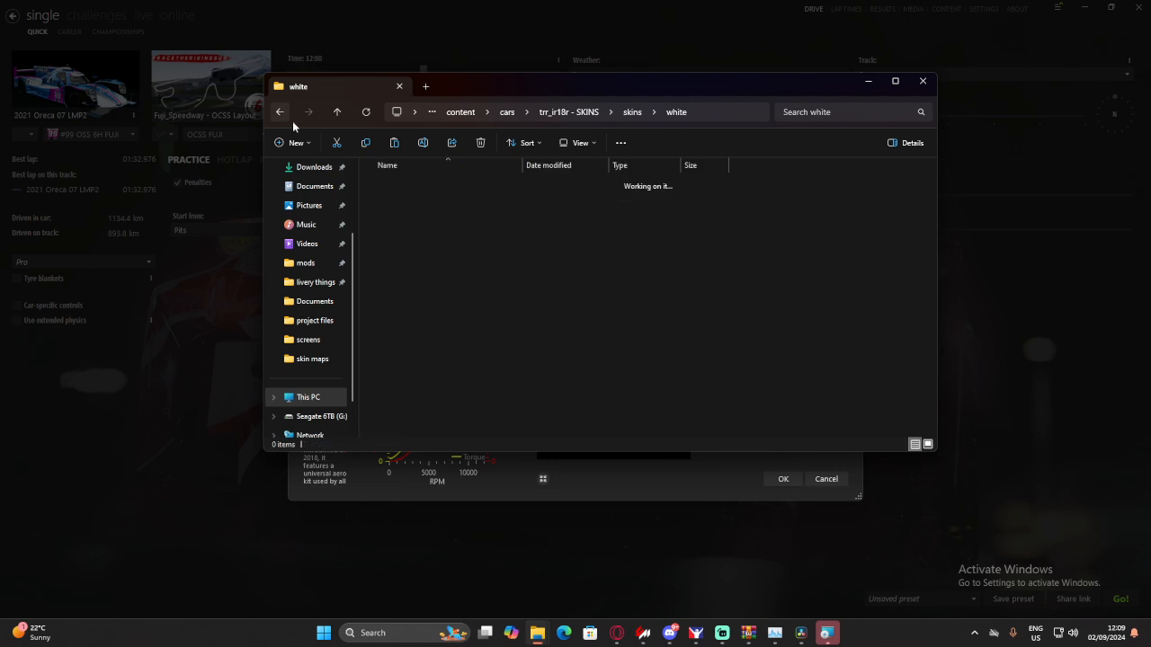
pyautogui.click(466, 248)
pyautogui.rightClick(467, 248)
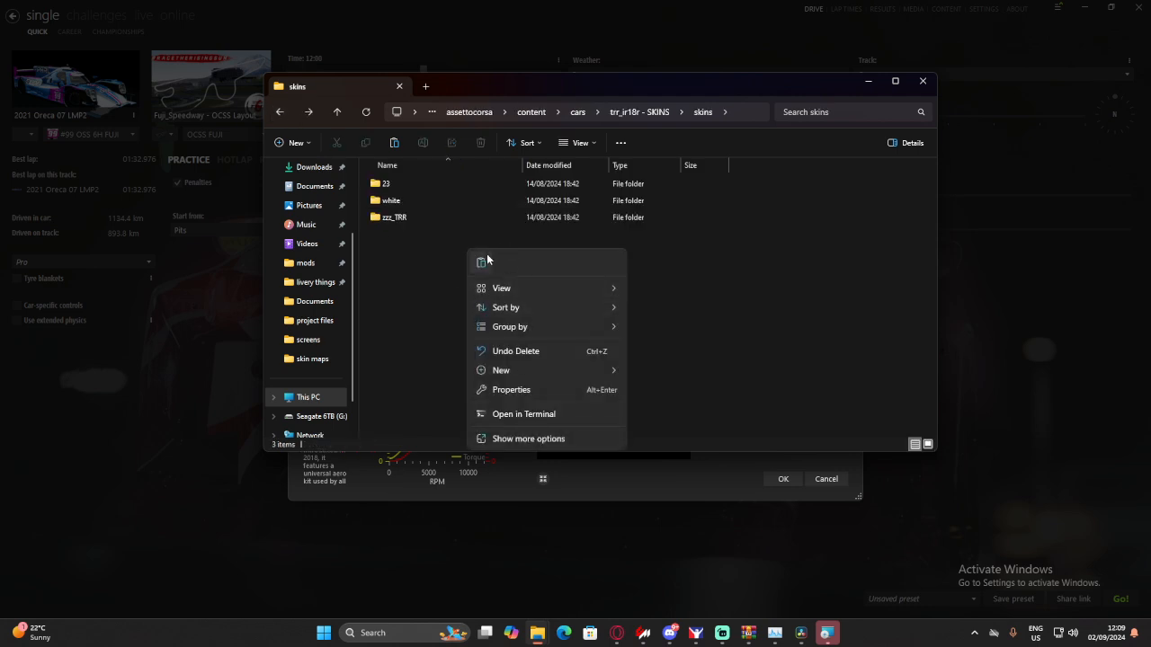
pyautogui.click(489, 261)
pyautogui.rightClick(464, 273)
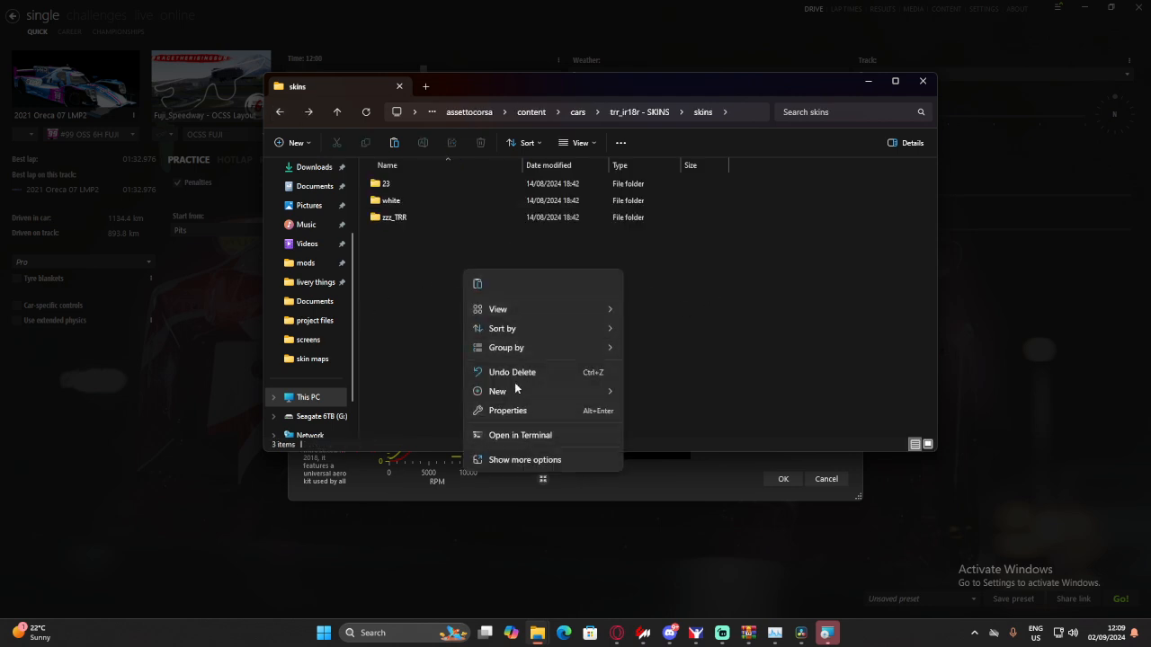
pyautogui.moveTo(516, 390)
pyautogui.click(673, 395)
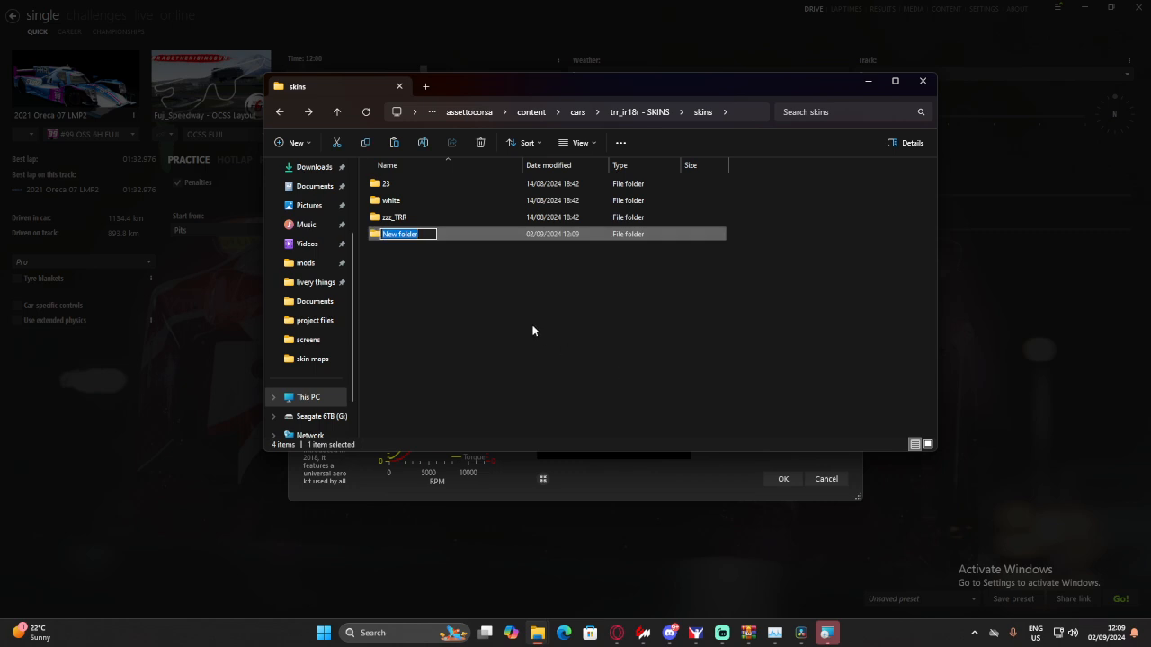
pyautogui.write('Test')
pyautogui.press('Return')
# - Paste the copied BODY texture into the Test skin folder
pyautogui.doubleClick(419, 226)
pyautogui.rightClick(452, 220)
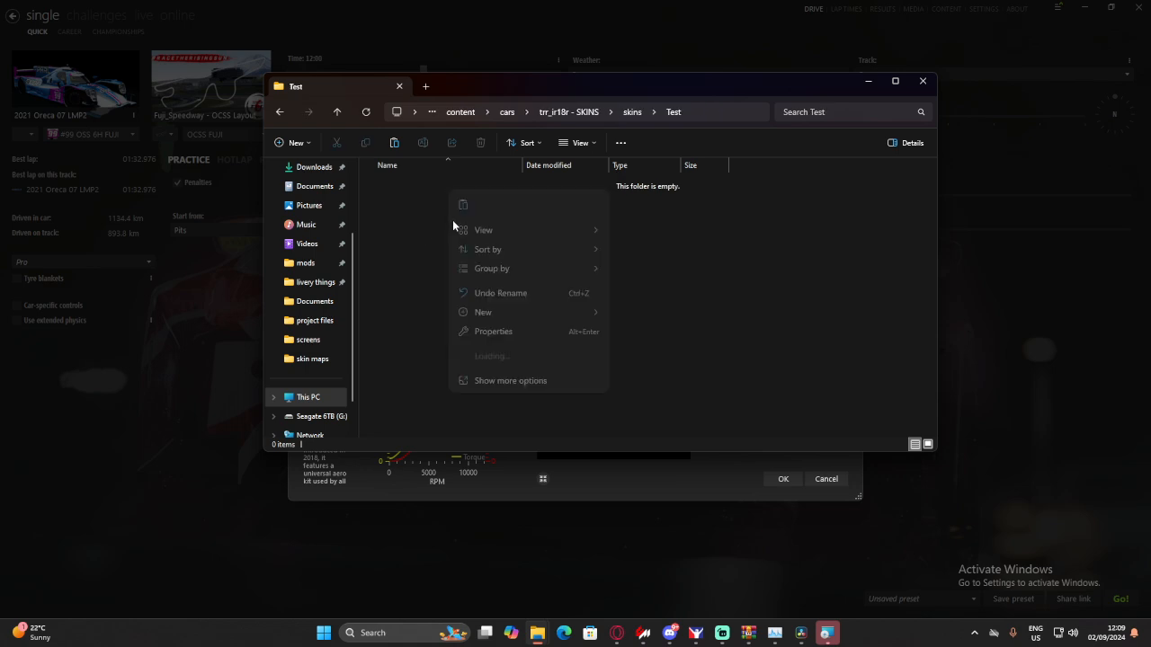
pyautogui.click(463, 206)
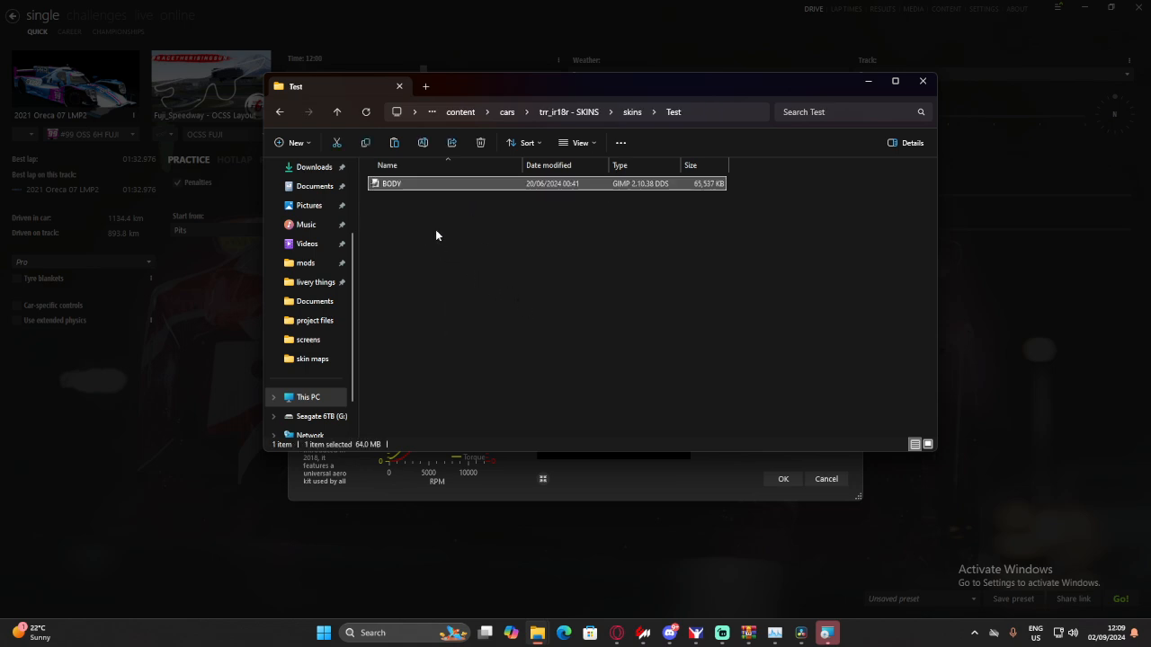
pyautogui.moveTo(471, 94); pyautogui.dragTo(324, 133)
pyautogui.click(799, 146)
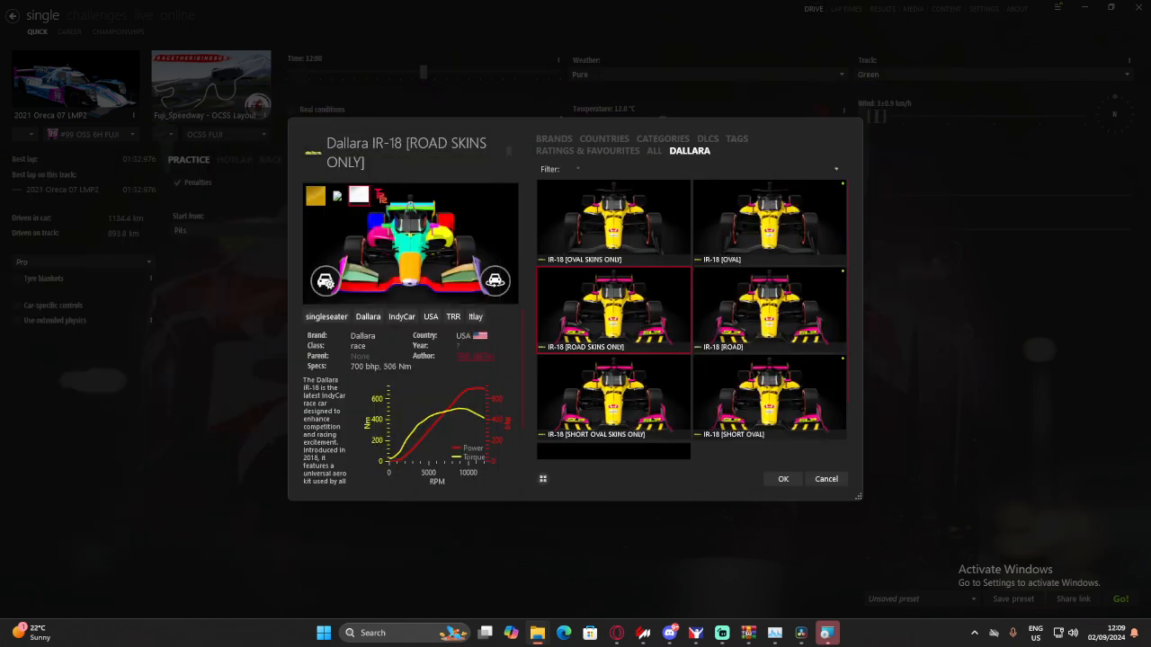
pyautogui.hotkey('alt', 'Tab')
pyautogui.moveTo(579, 201); pyautogui.dragTo(646, 172)
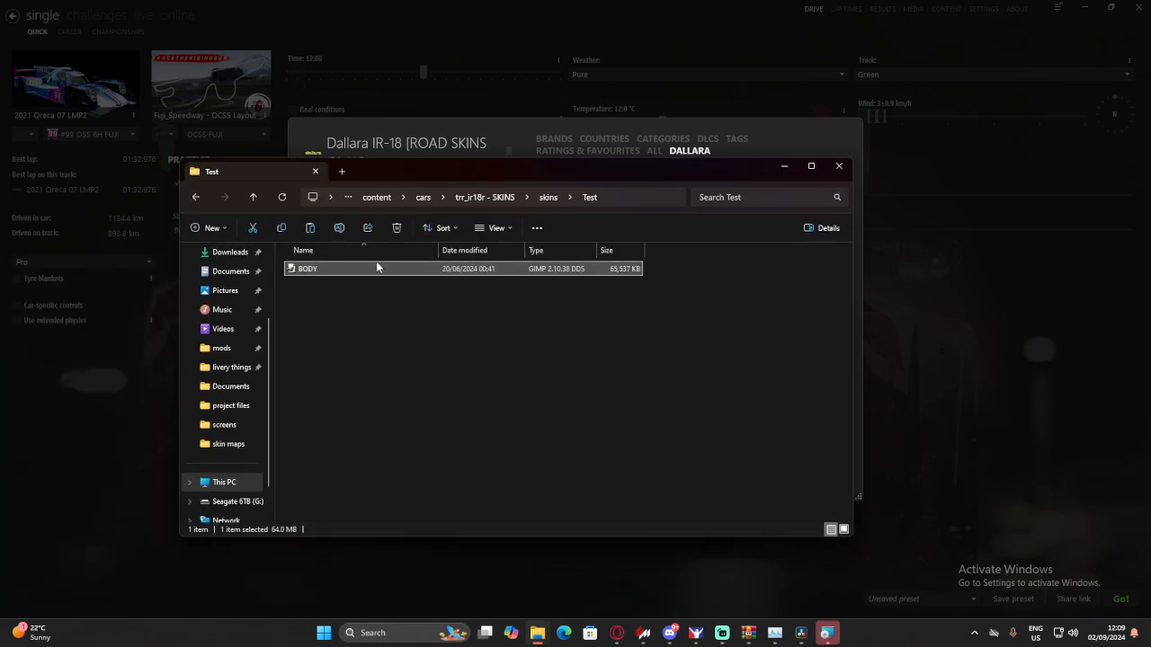
pyautogui.doubleClick(377, 266)
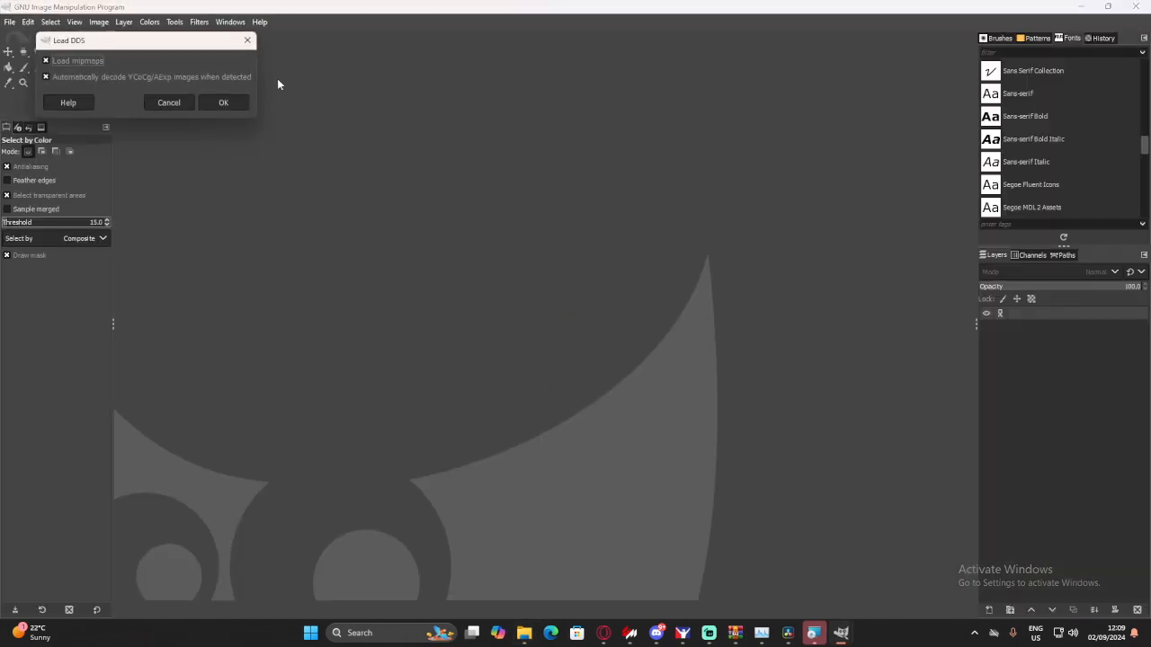
pyautogui.click(247, 42)
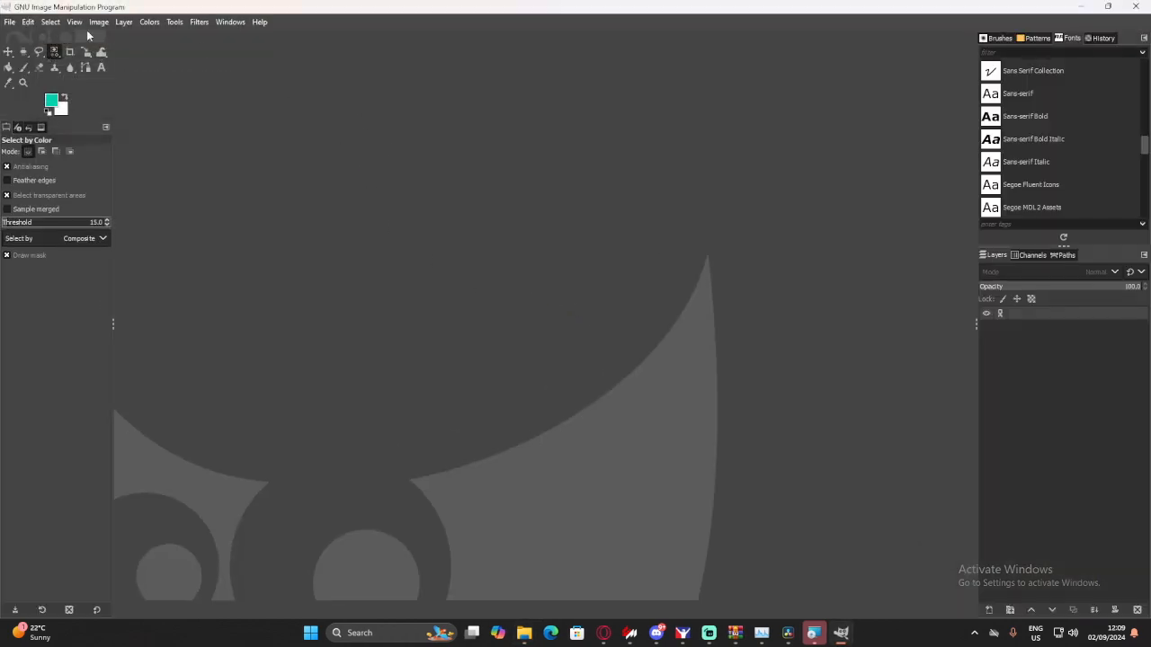
pyautogui.click(8, 23)
pyautogui.click(193, 149)
# - Open the Test folder's BODY texture in GIMP, accepting the DDS load options
pyautogui.moveTo(239, 5); pyautogui.dragTo(0, 70)
pyautogui.doubleClick(329, 268)
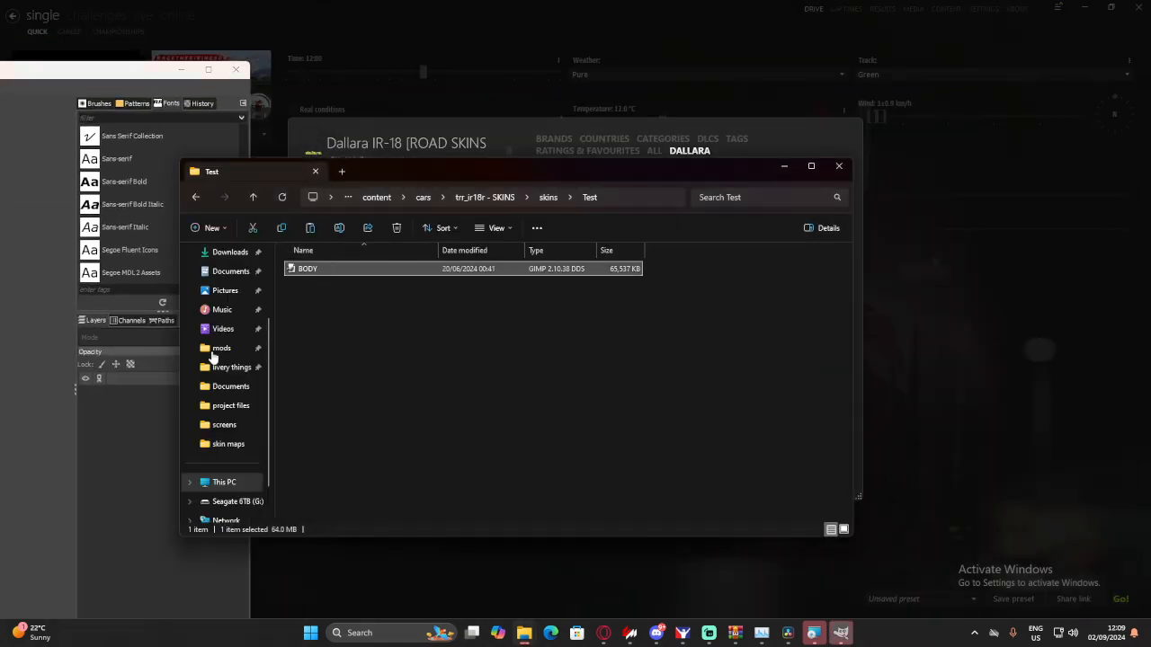
pyautogui.click(238, 115)
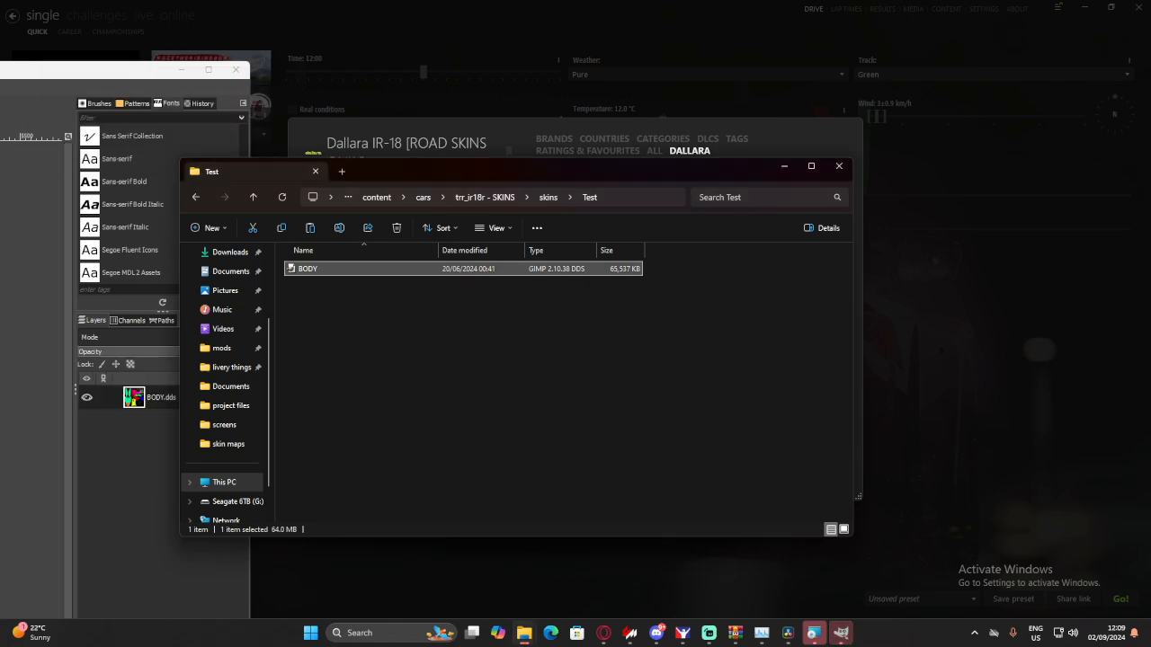
pyautogui.moveTo(0, 69); pyautogui.dragTo(390, 0)
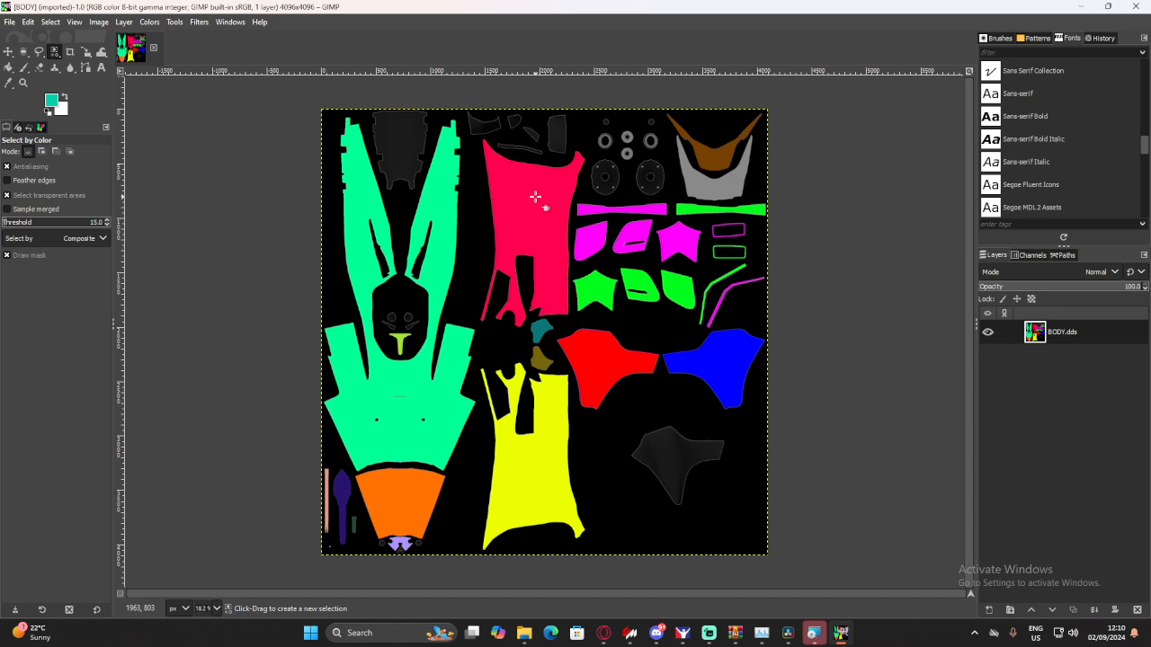
# - Switch to the Dallara IR-18 [OVAL SKINS ONLY] showroom and close its Car texture dialog and the showroom window
pyautogui.moveTo(629, 633)
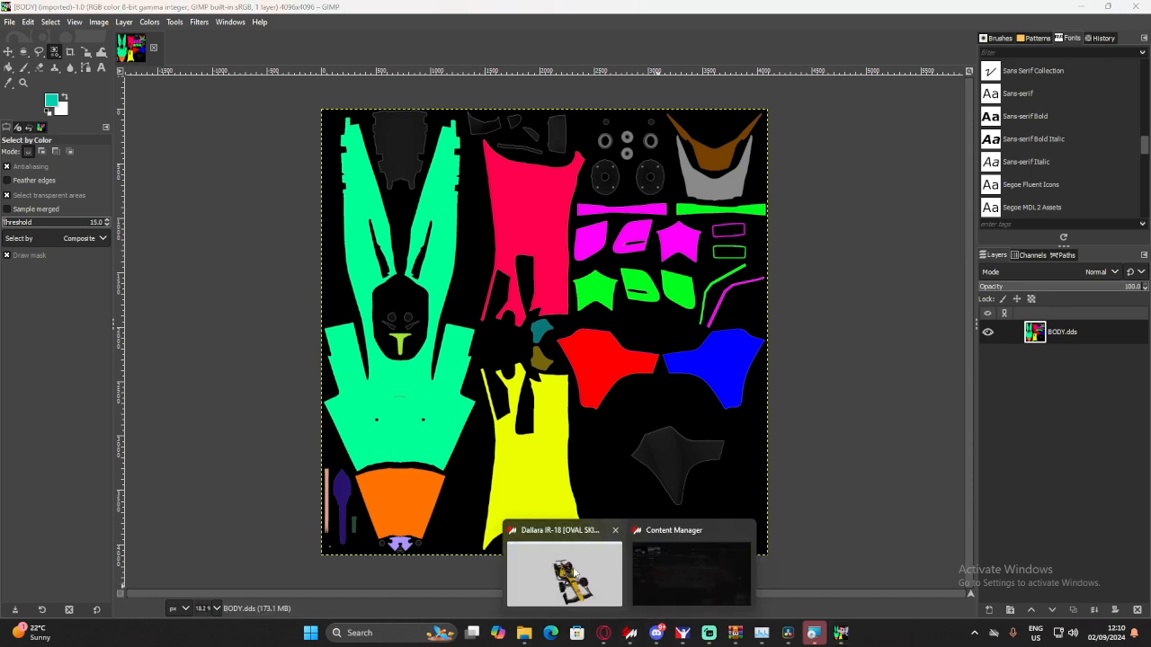
pyautogui.click(575, 574)
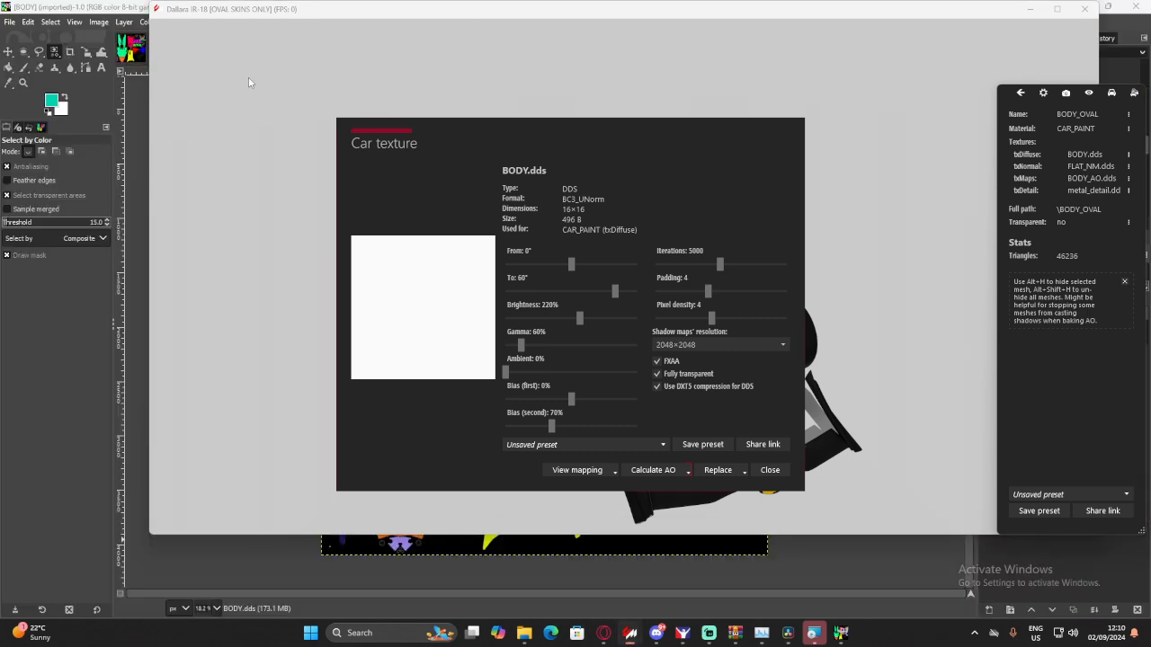
pyautogui.click(768, 471)
pyautogui.click(813, 632)
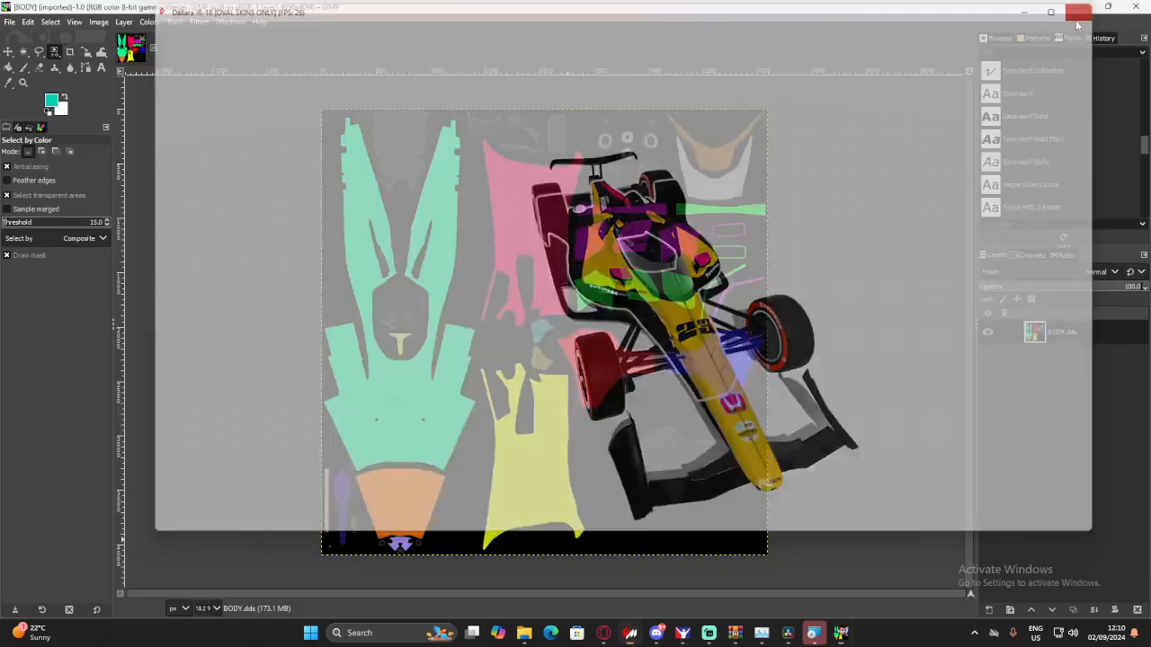
# - Switch to Content Manager and open the Dallara IR-18 [ROAD SKINS ONLY] in Custom Showroom
pyautogui.moveTo(602, 633)
pyautogui.click(640, 559)
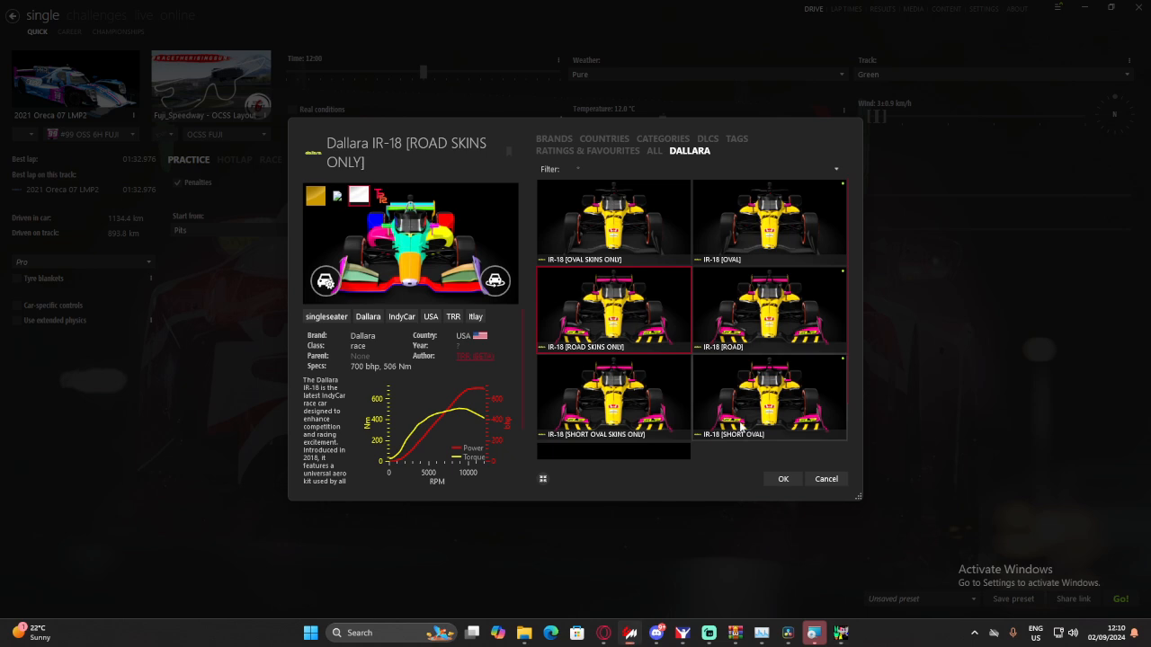
pyautogui.rightClick(620, 334)
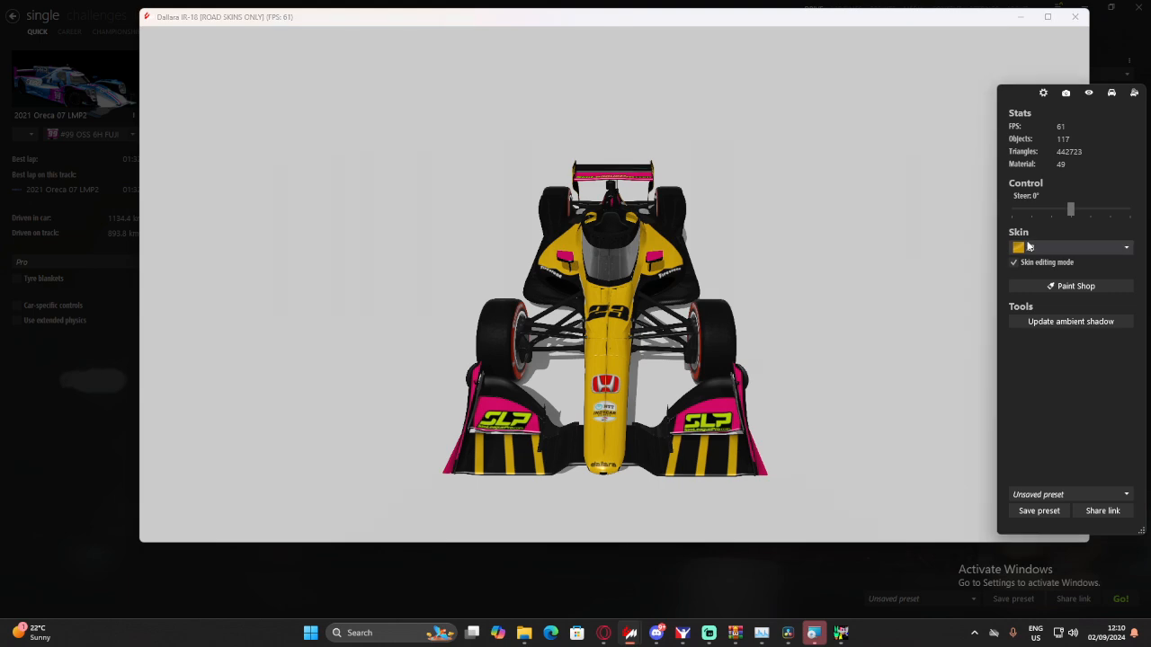
# - Apply the Test skin to the car in the showroom and inspect the colored body panels
pyautogui.click(1070, 247)
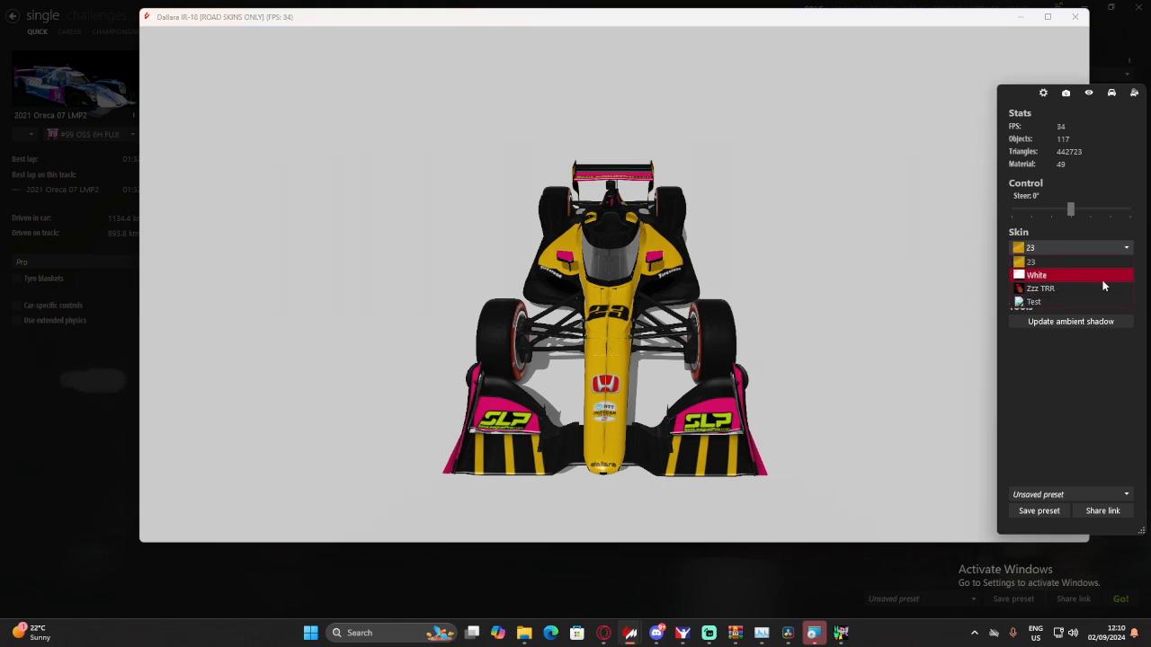
pyautogui.click(1055, 299)
pyautogui.moveTo(778, 293); pyautogui.dragTo(569, 278)
pyautogui.scroll(4, 517, 293)
pyautogui.scroll(-4, 532, 263)
pyautogui.scroll(2, 569, 275)
pyautogui.scroll(-4, 570, 262)
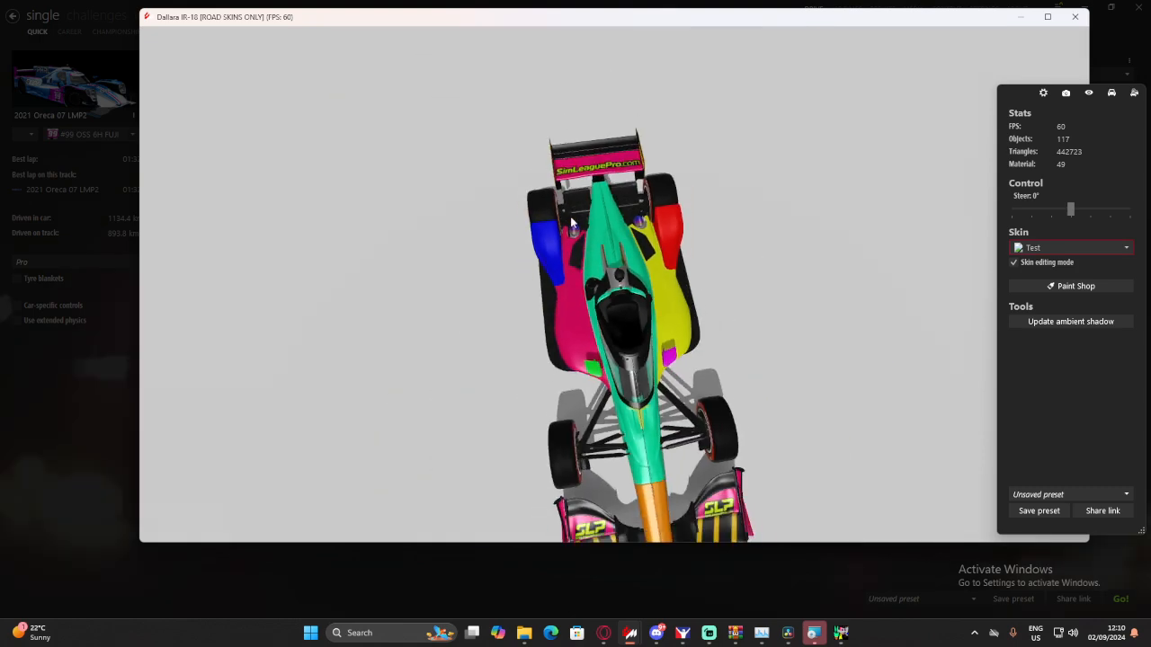
pyautogui.moveTo(570, 216); pyautogui.dragTo(673, 239)
# - Switch the showroom car to the White skin to compare its wings with the Test skin
pyautogui.click(1070, 252)
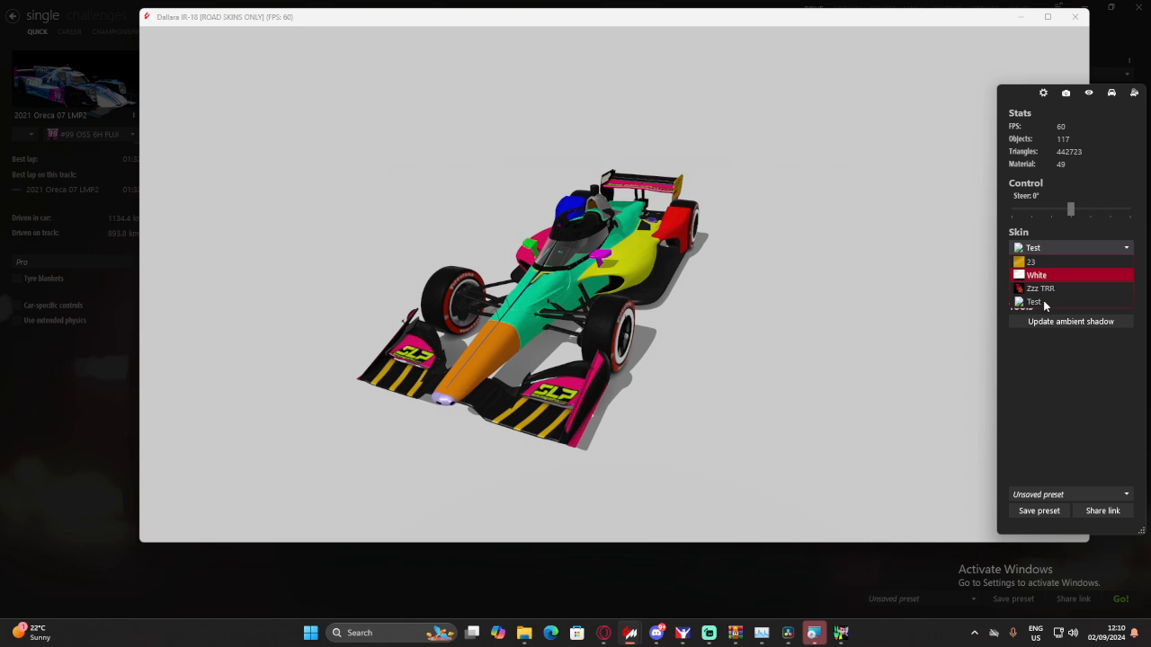
pyautogui.click(1043, 275)
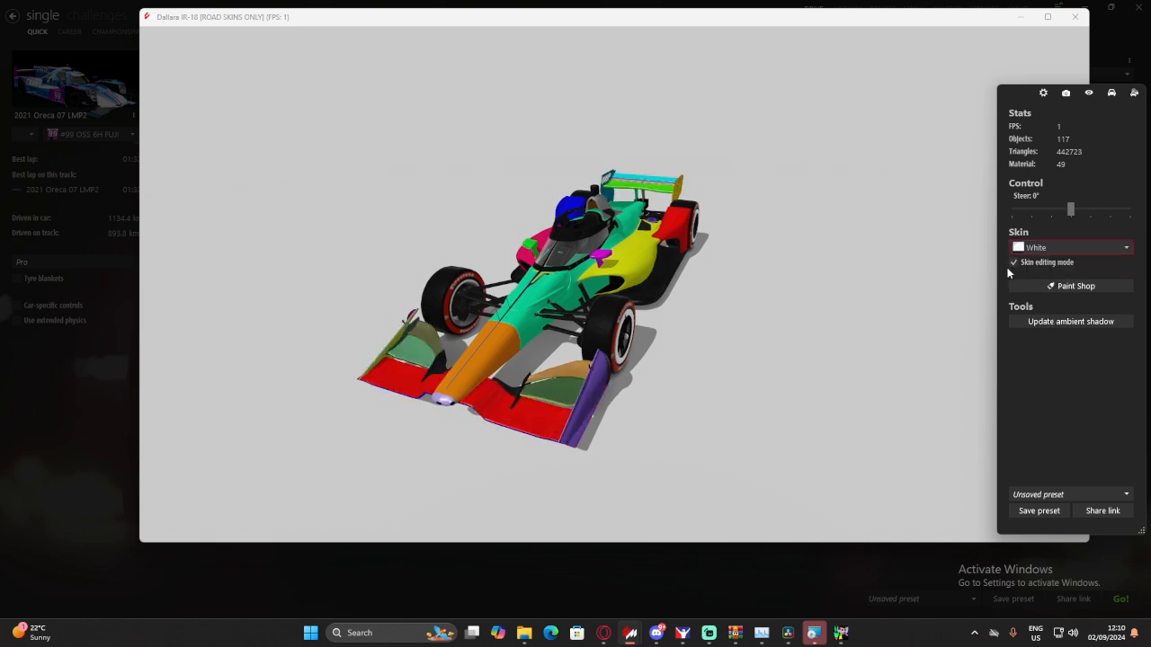
pyautogui.click(1061, 249)
pyautogui.click(1058, 315)
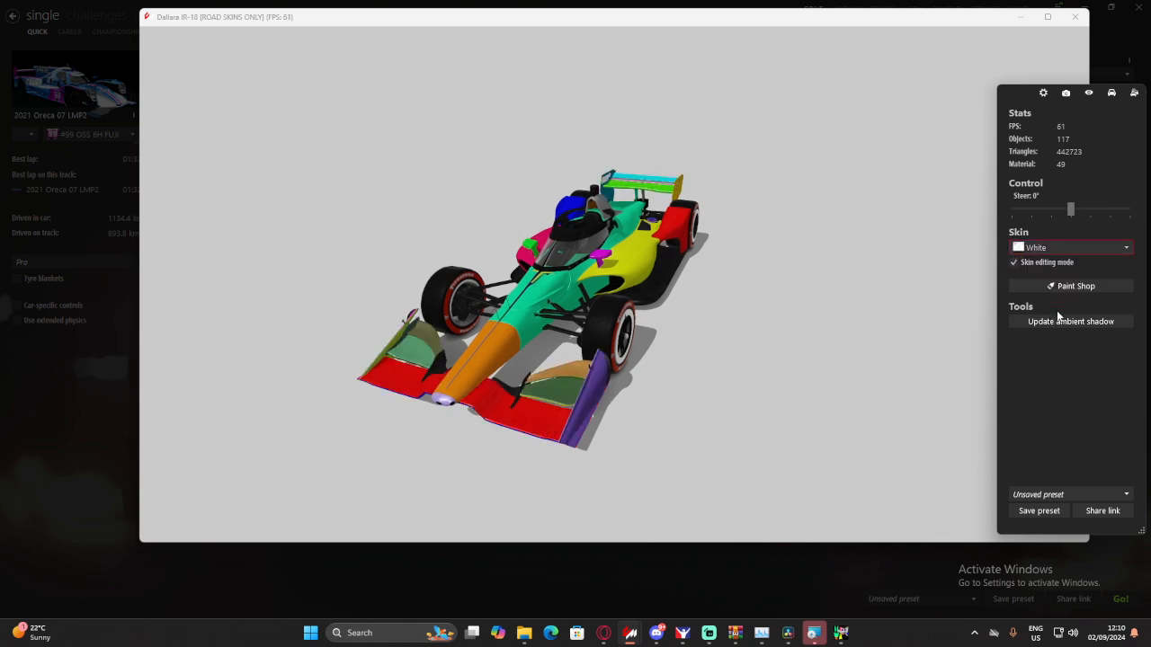
# - Switch the showroom car back to the Test skin and put the showroom window aside
pyautogui.click(1062, 251)
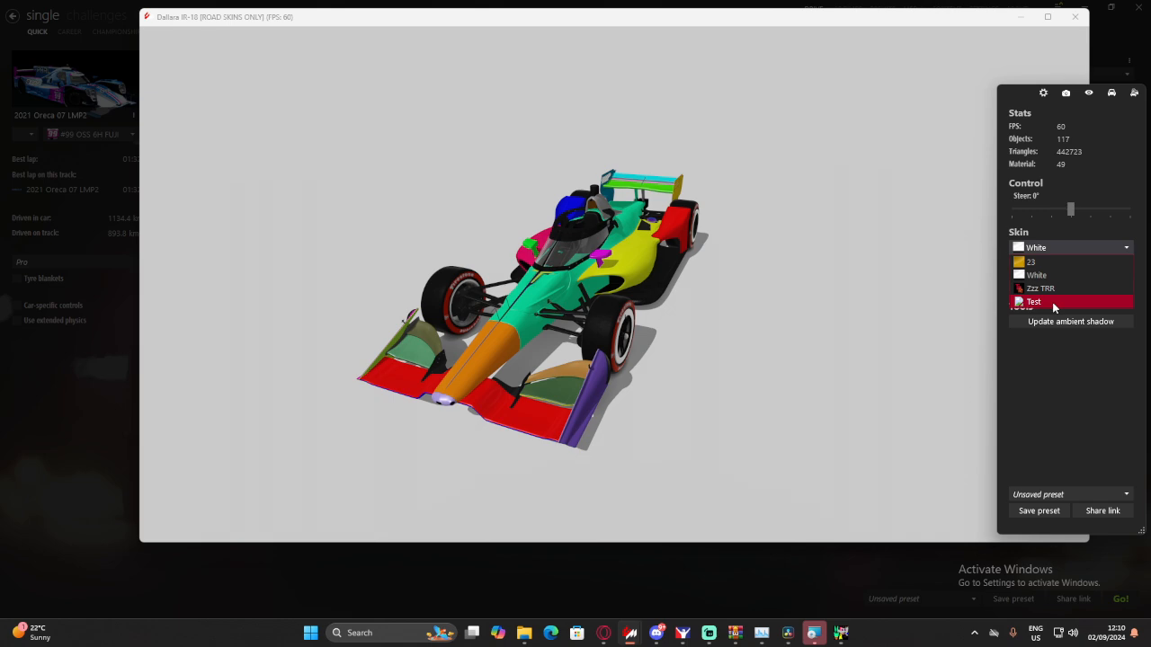
pyautogui.click(1053, 304)
pyautogui.moveTo(548, 351); pyautogui.dragTo(0, 117)
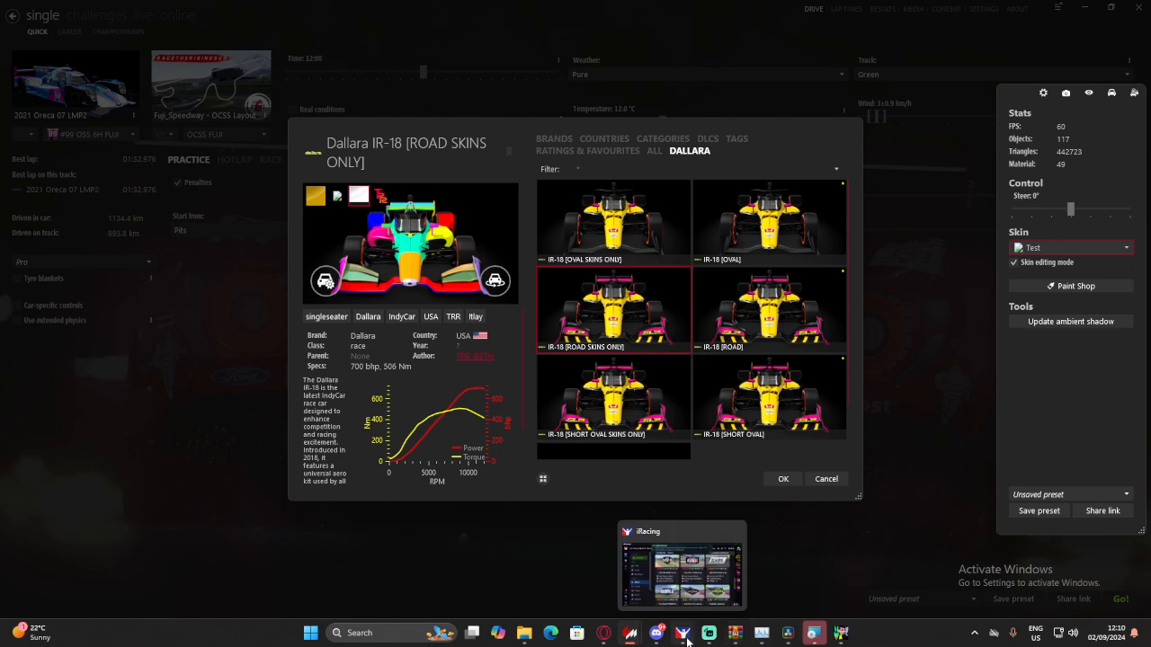
# - Switch to GIMP and compare the colored panels of the BODY.dds texture with the Test skin on the showroom car
pyautogui.moveTo(819, 640)
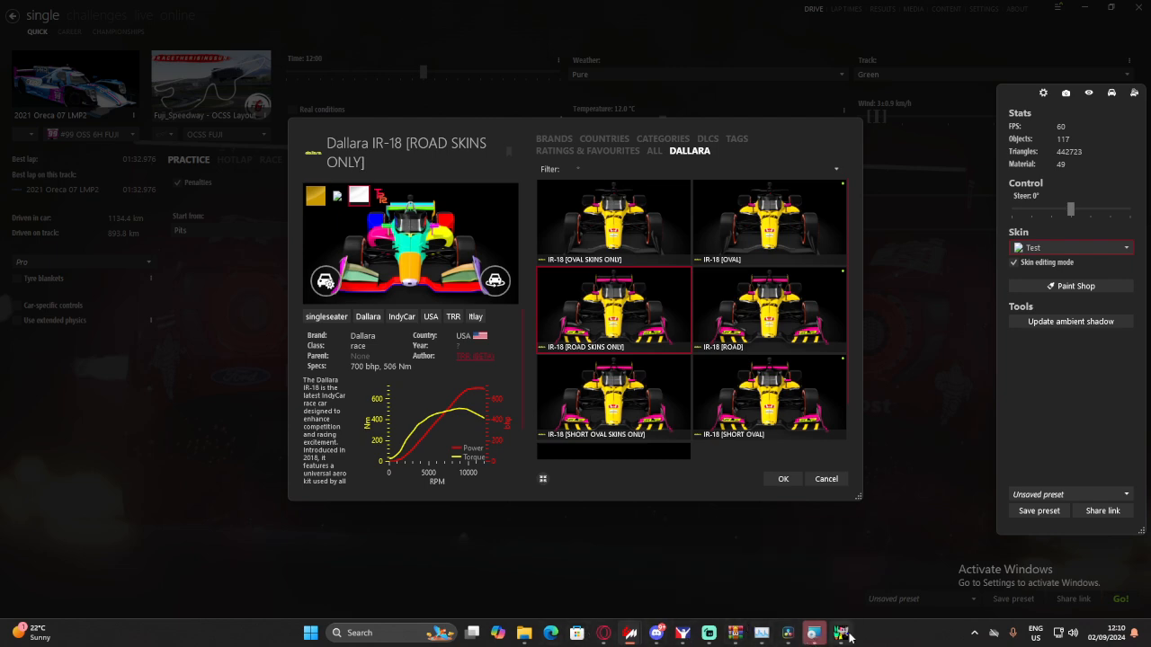
pyautogui.click(851, 637)
pyautogui.scroll(2, 758, 380)
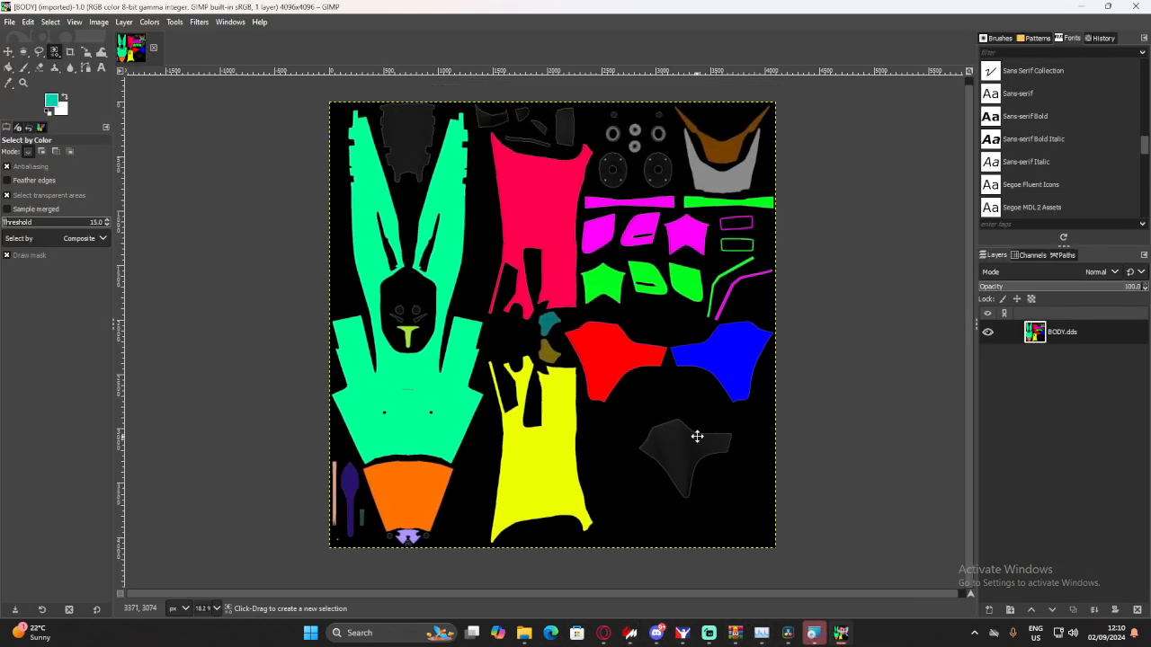
pyautogui.moveTo(697, 436); pyautogui.dragTo(751, 404)
pyautogui.moveTo(588, 315); pyautogui.dragTo(588, 387)
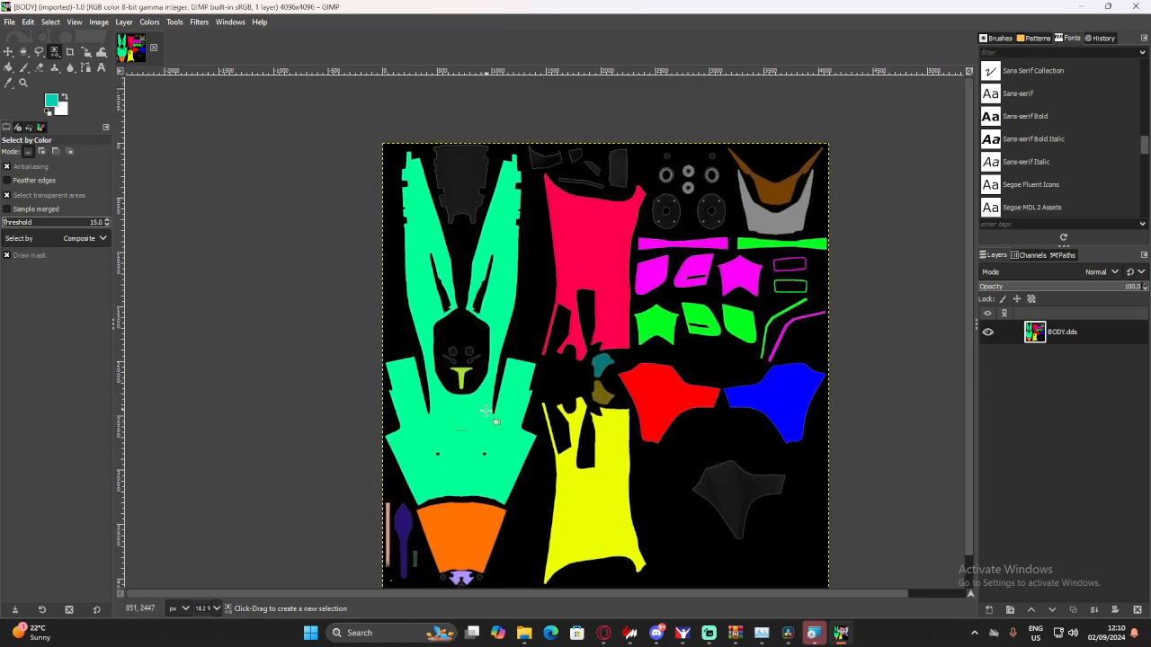
pyautogui.click(630, 634)
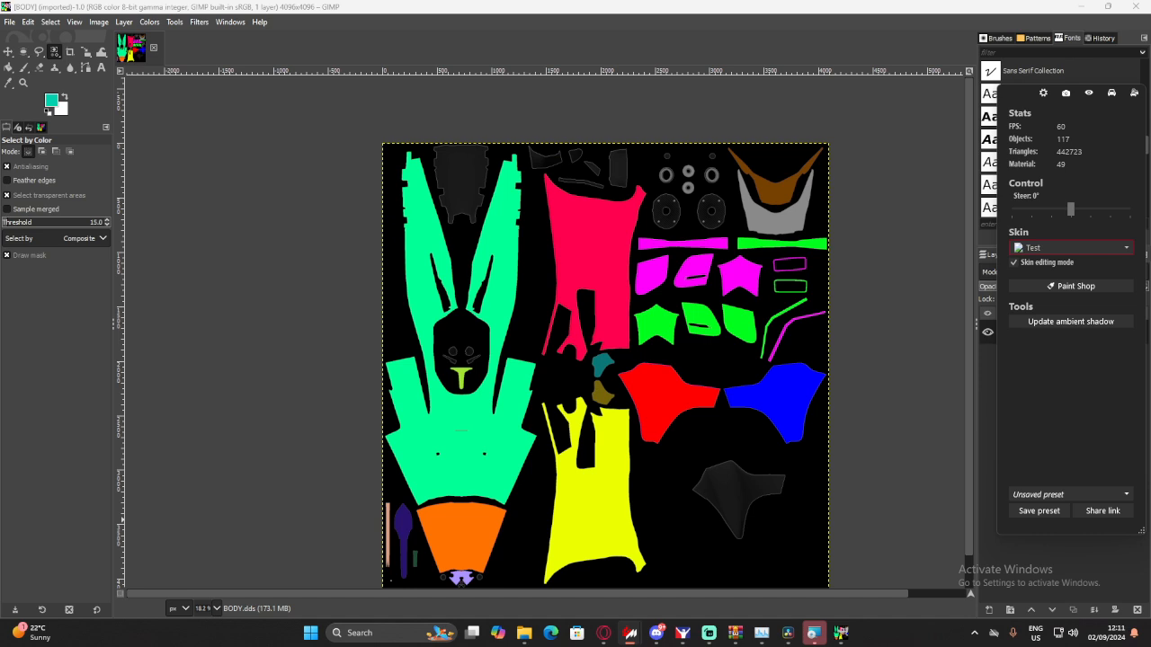
pyautogui.moveTo(0, 36); pyautogui.dragTo(0, 86)
pyautogui.moveTo(612, 467); pyautogui.dragTo(588, 445)
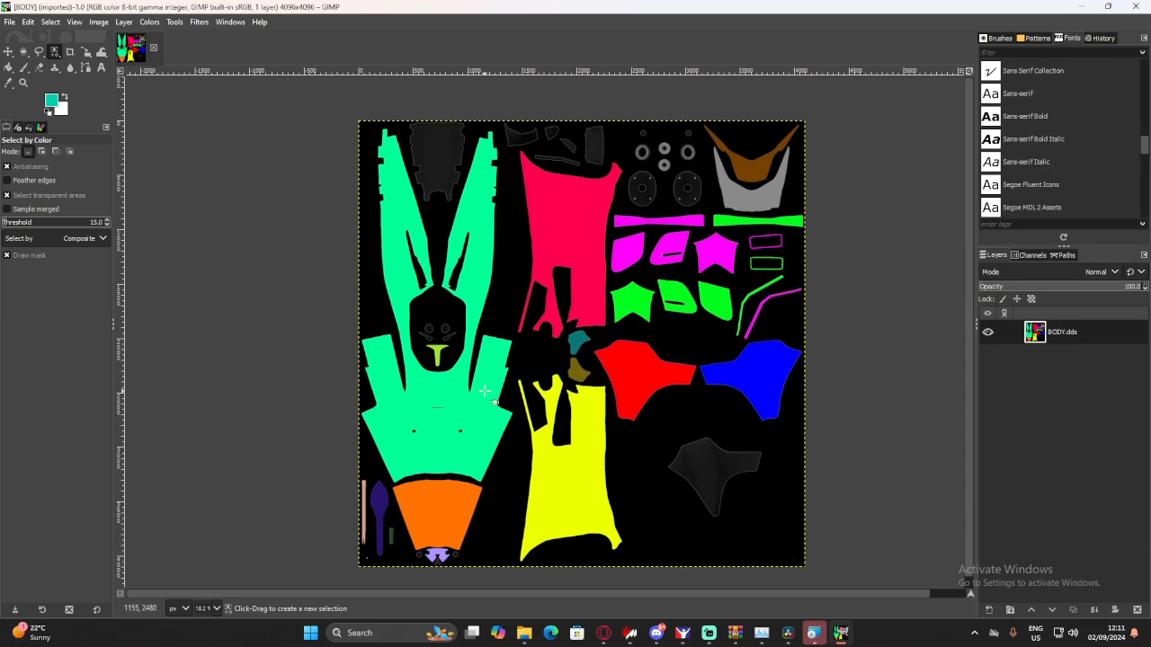
# - Select the spring-green main body panels by color and set the foreground color to a dark teal
pyautogui.moveTo(473, 410); pyautogui.dragTo(474, 406)
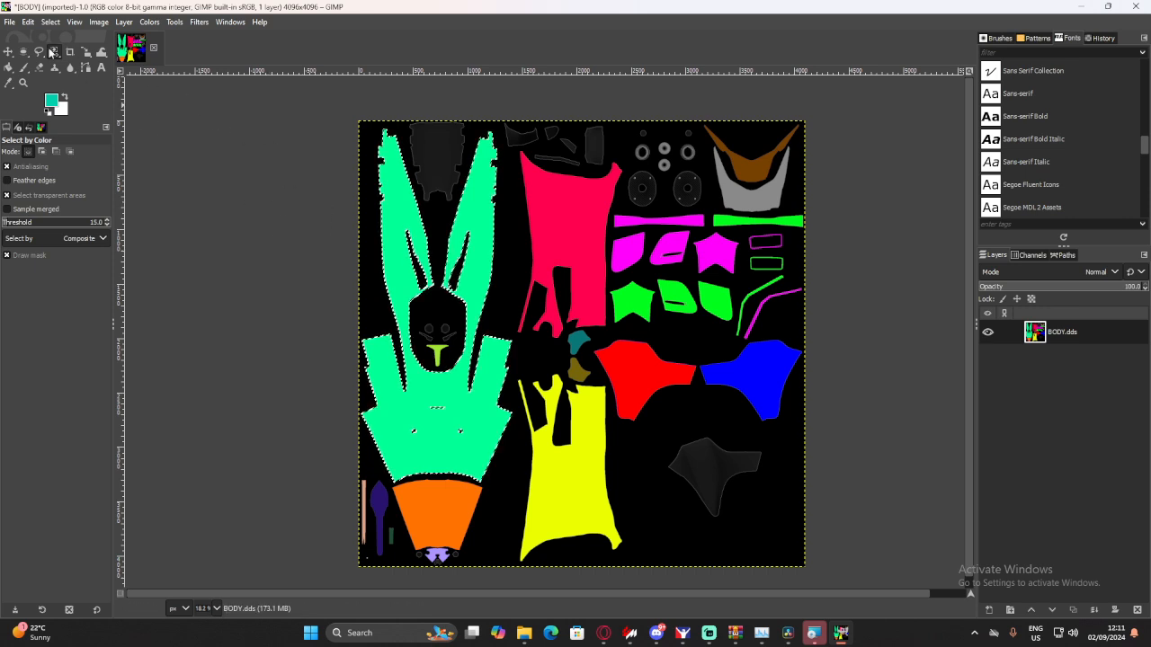
pyautogui.click(52, 99)
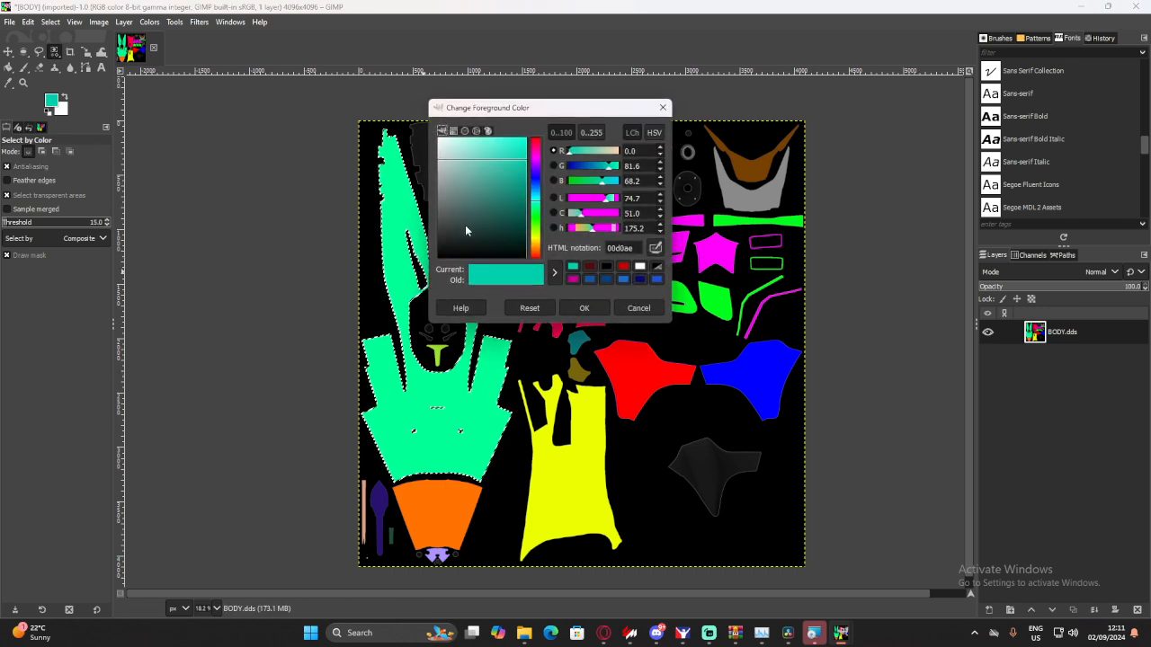
pyautogui.moveTo(466, 226); pyautogui.dragTo(533, 231)
pyautogui.click(573, 307)
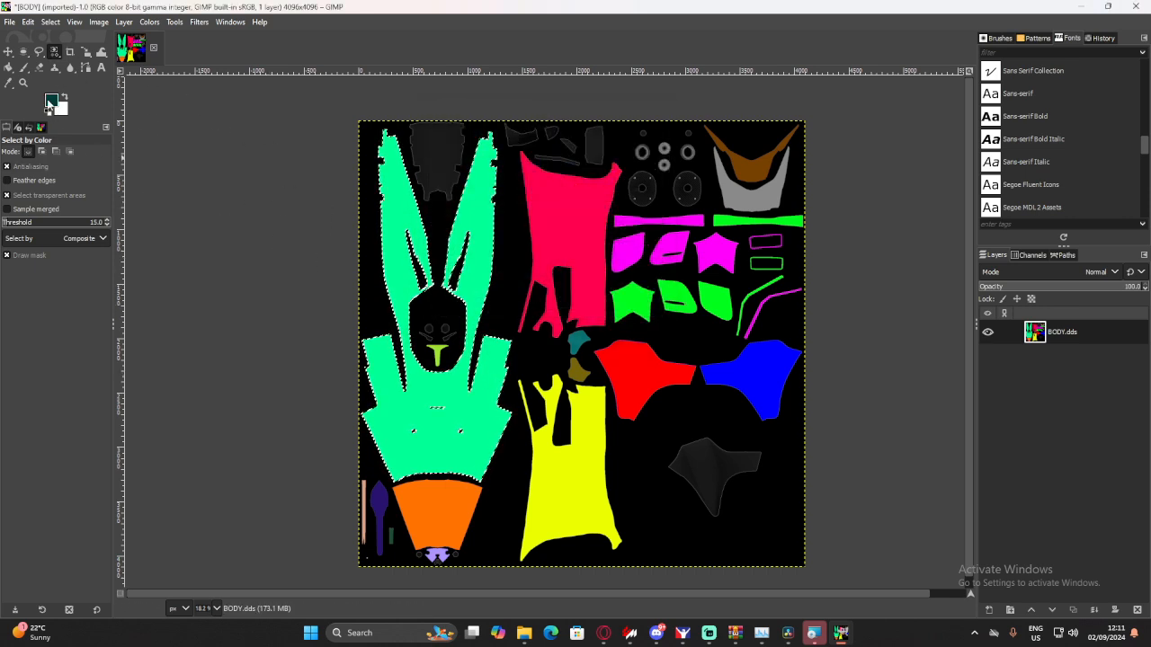
pyautogui.moveTo(49, 103); pyautogui.dragTo(406, 395)
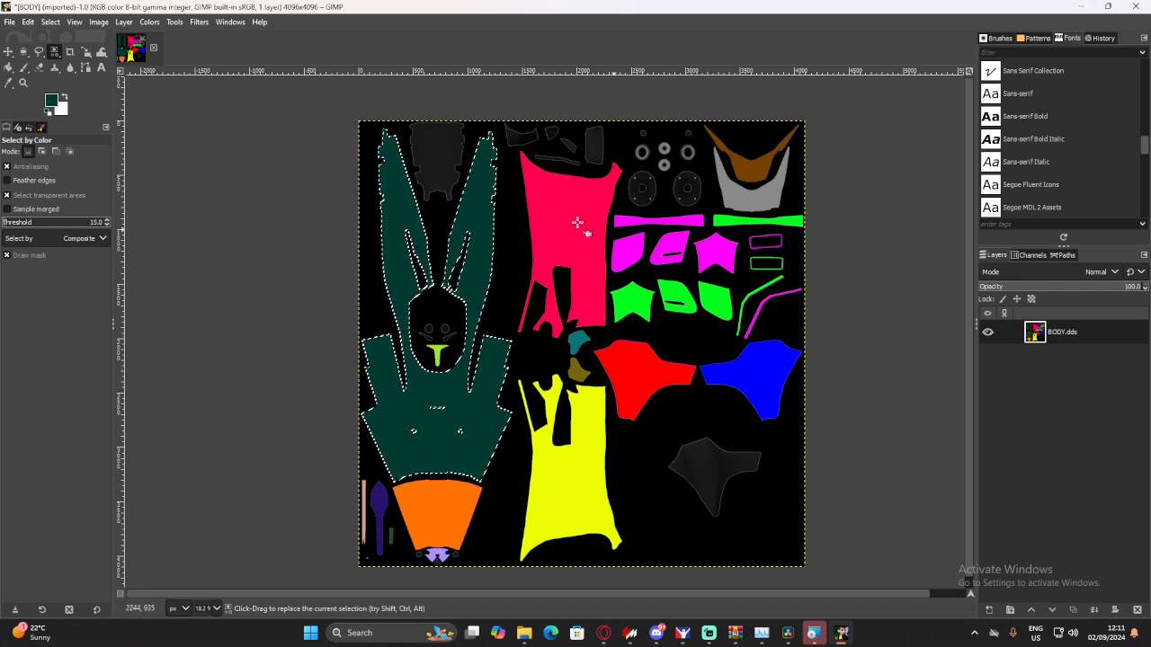
pyautogui.click(989, 612)
pyautogui.click(1058, 596)
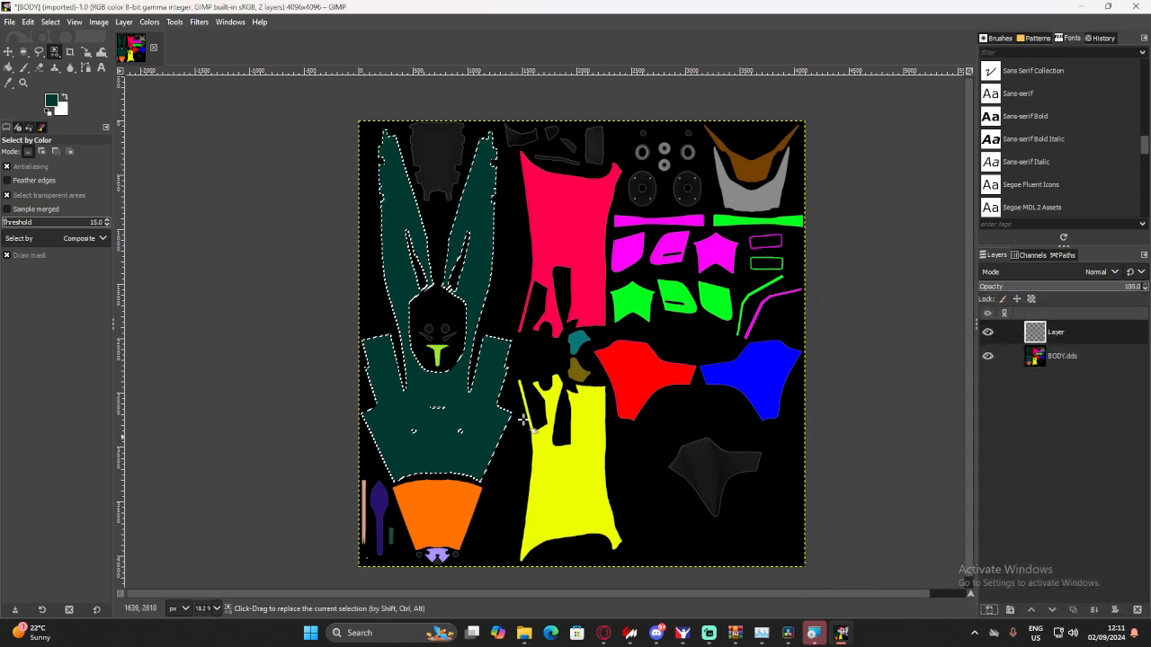
pyautogui.moveTo(51, 101); pyautogui.dragTo(434, 428)
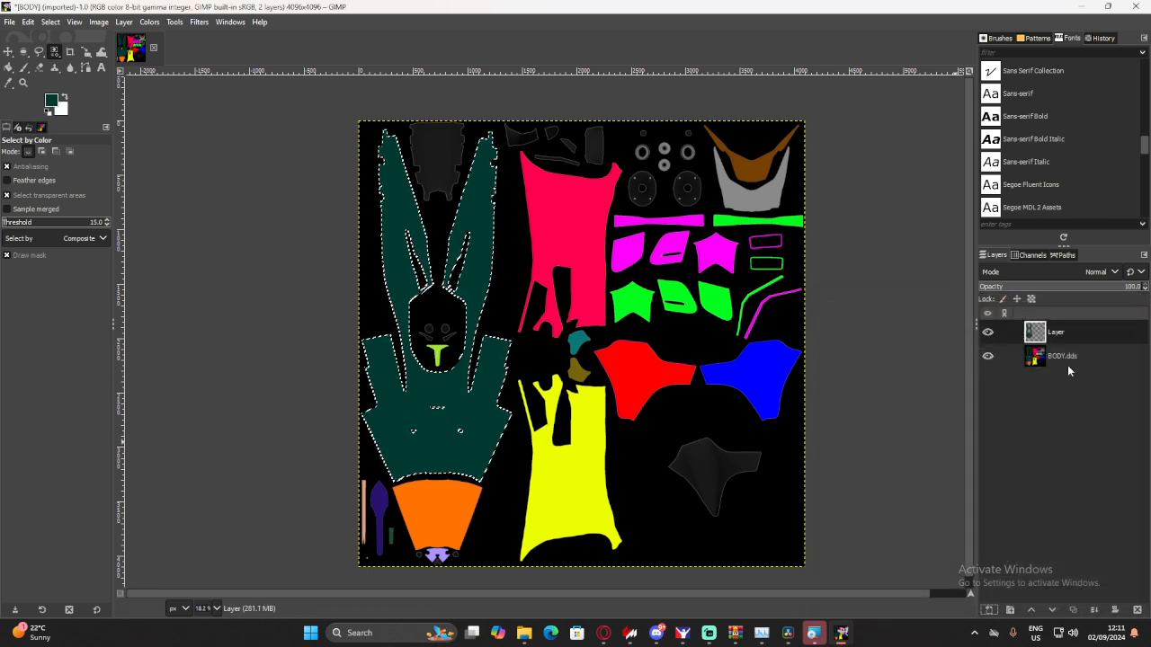
pyautogui.click(1068, 364)
pyautogui.hotkey('ctrl', 'z')
pyautogui.hotkey('ctrl', 'z')
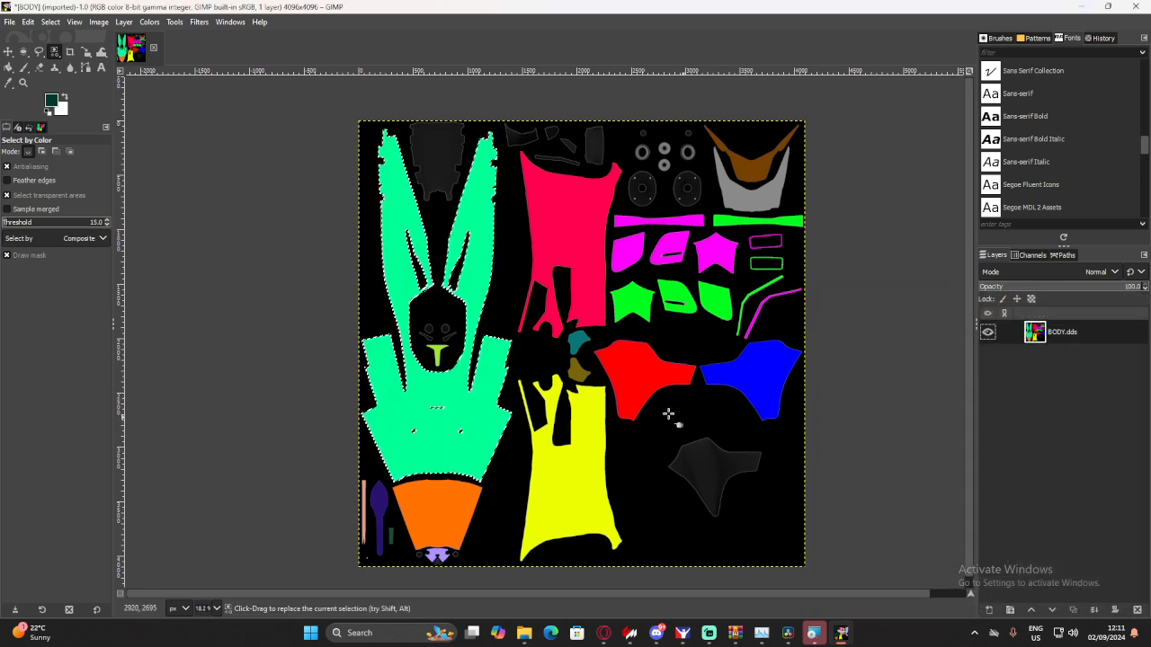
# - Add a new transparent layer above BODY.dds and fill the selected main body panels on it with the dark teal foreground color
pyautogui.click(990, 612)
pyautogui.click(1056, 595)
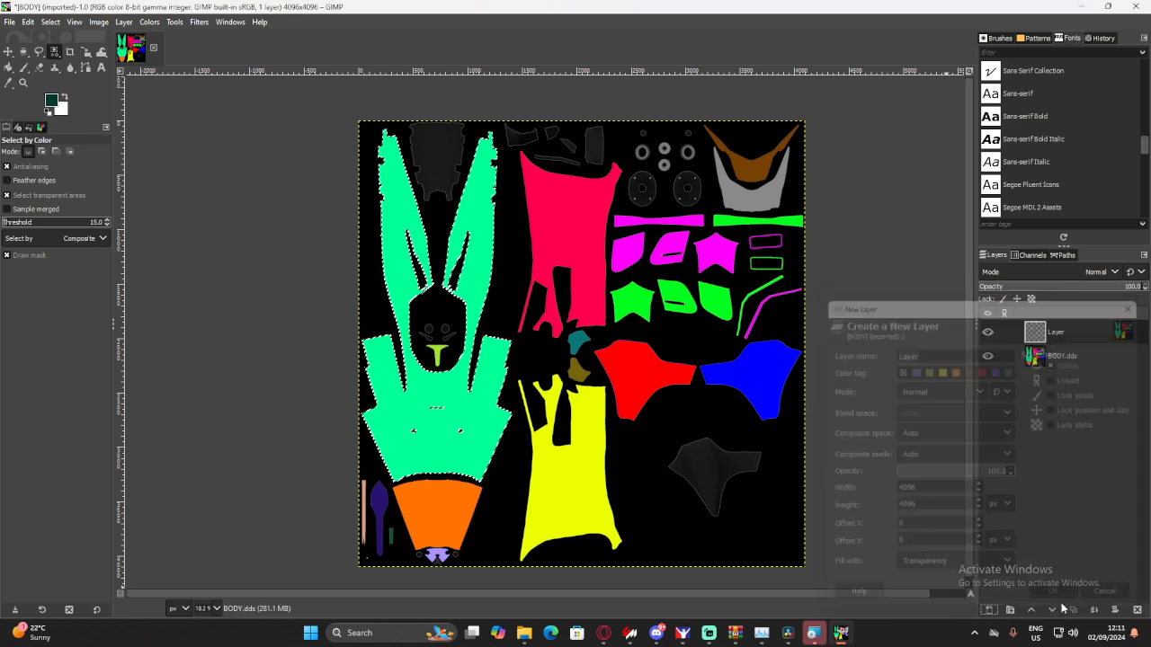
pyautogui.moveTo(50, 101); pyautogui.dragTo(419, 423)
pyautogui.click(987, 334)
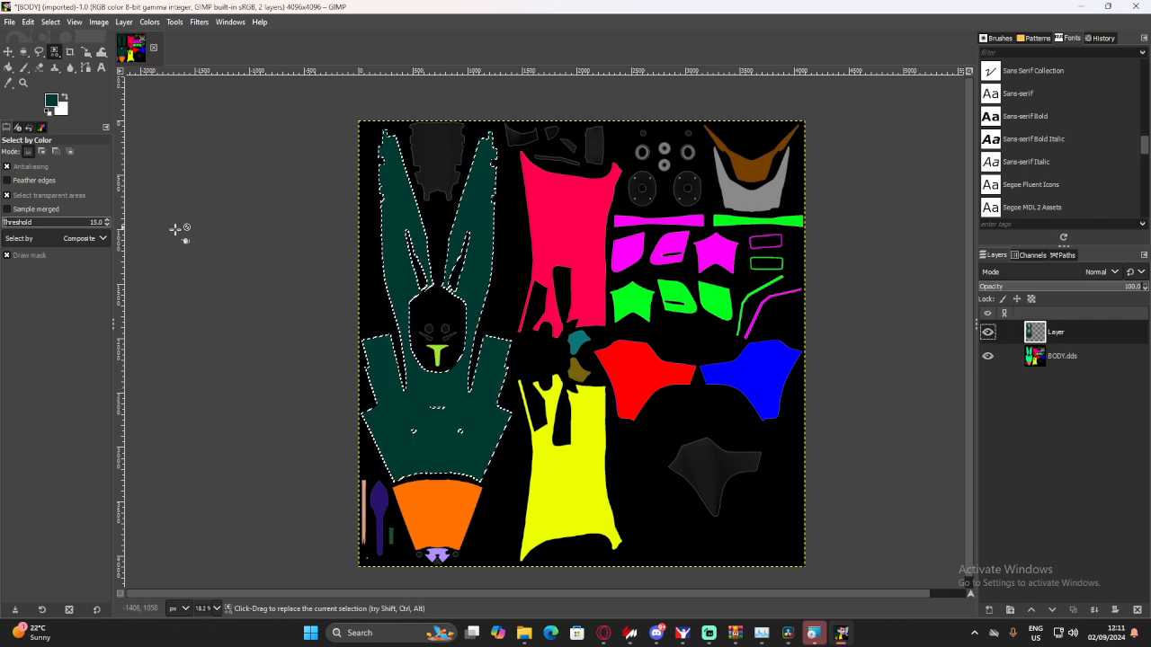
# - Start an image export aimed at the existing BODY.dds file in the Test skin folder
pyautogui.click(10, 23)
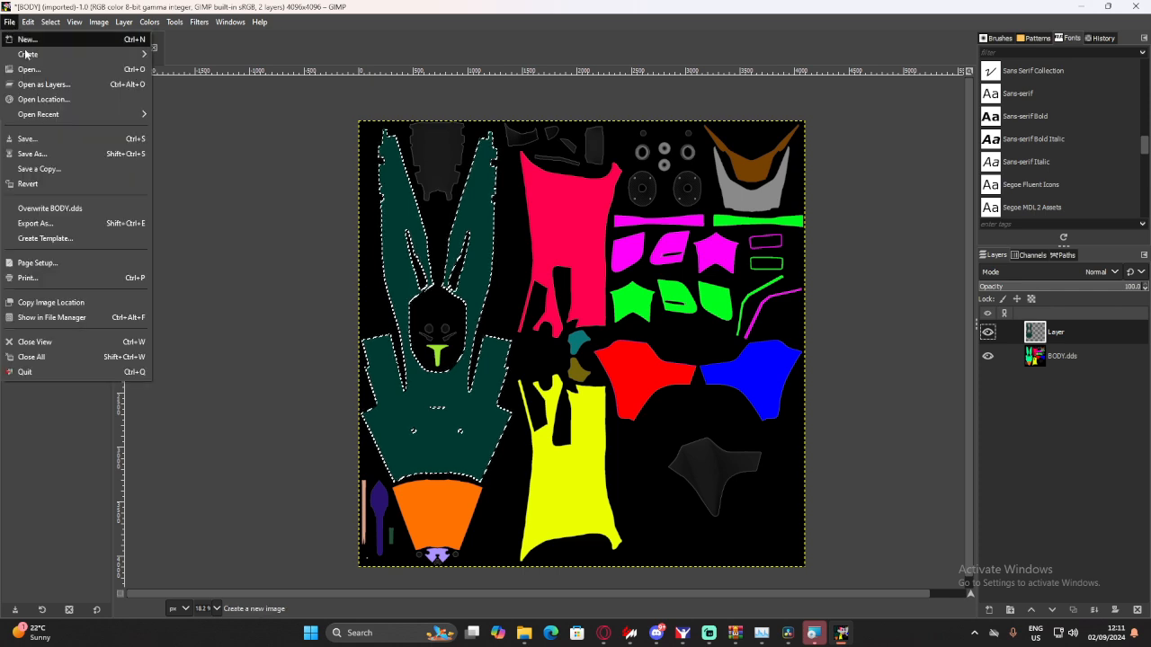
pyautogui.click(51, 224)
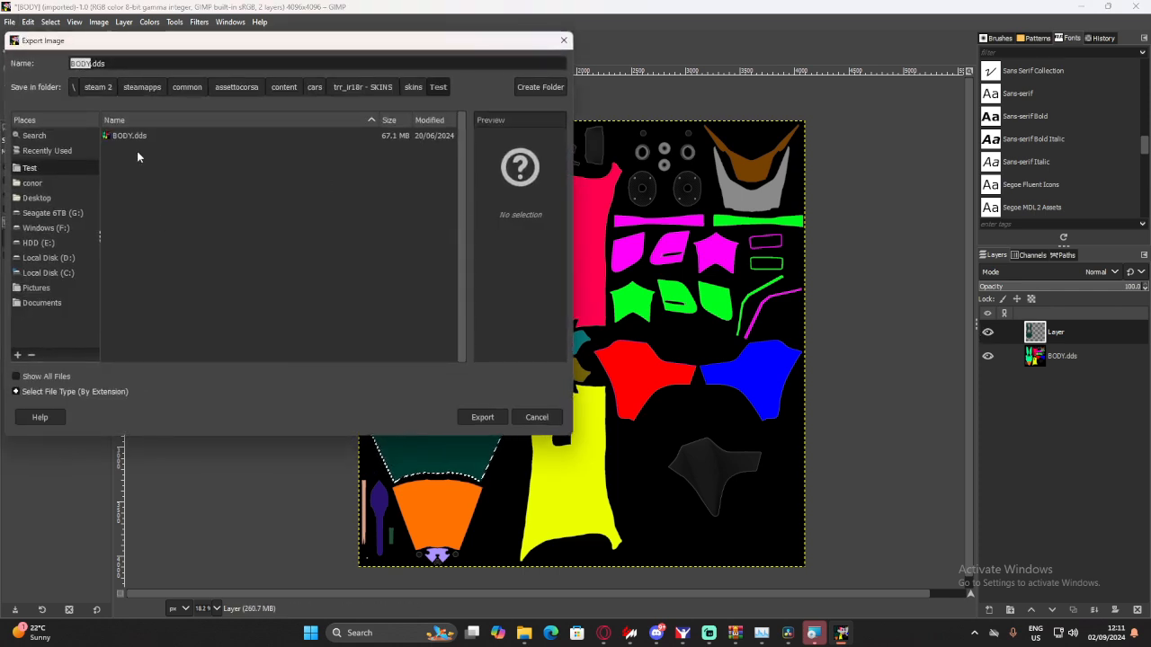
pyautogui.click(116, 142)
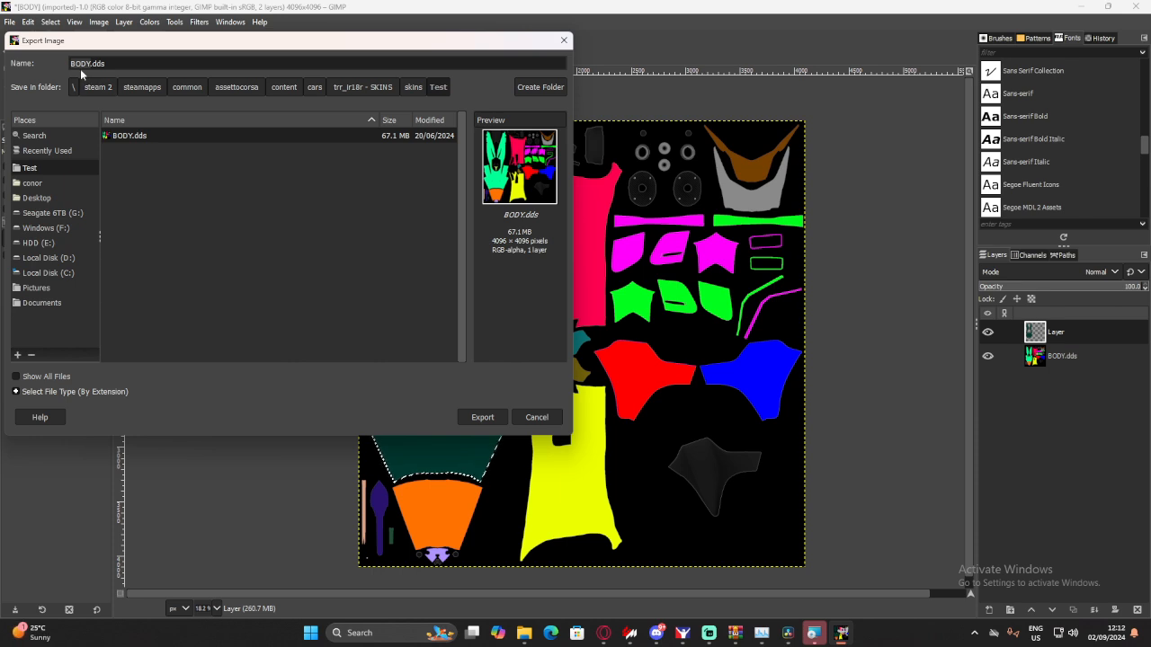
# - Check the texture file names in the 23 and zzz_TRR skin folders, and return to the Test folder
pyautogui.click(406, 87)
pyautogui.doubleClick(137, 134)
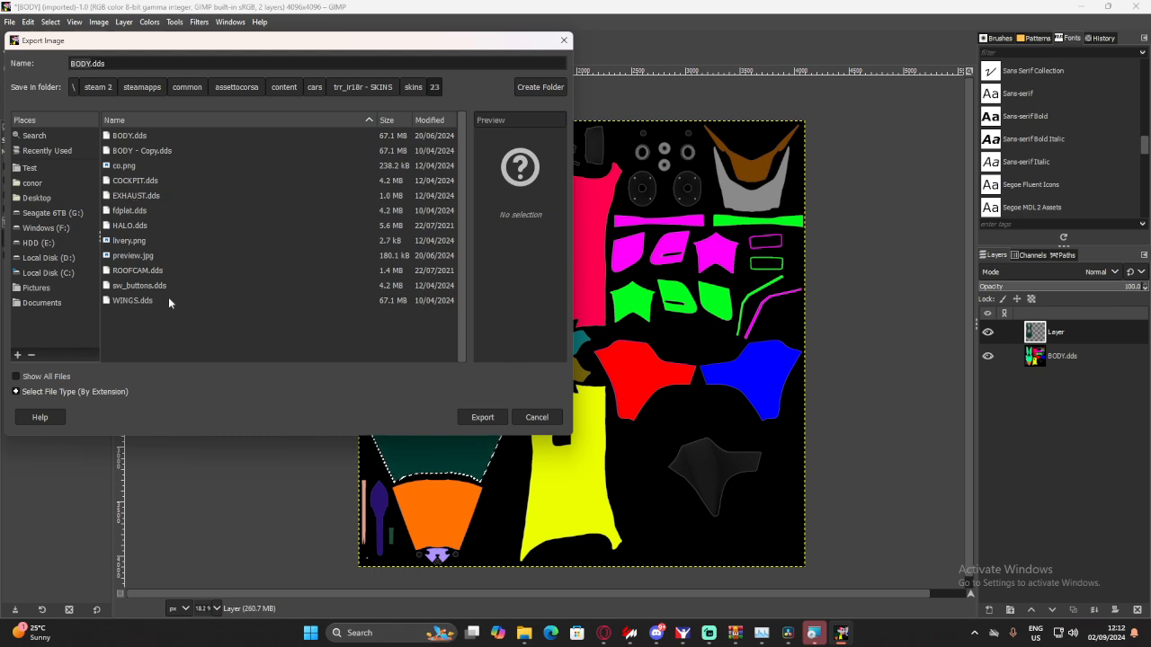
pyautogui.click(411, 87)
pyautogui.click(179, 166)
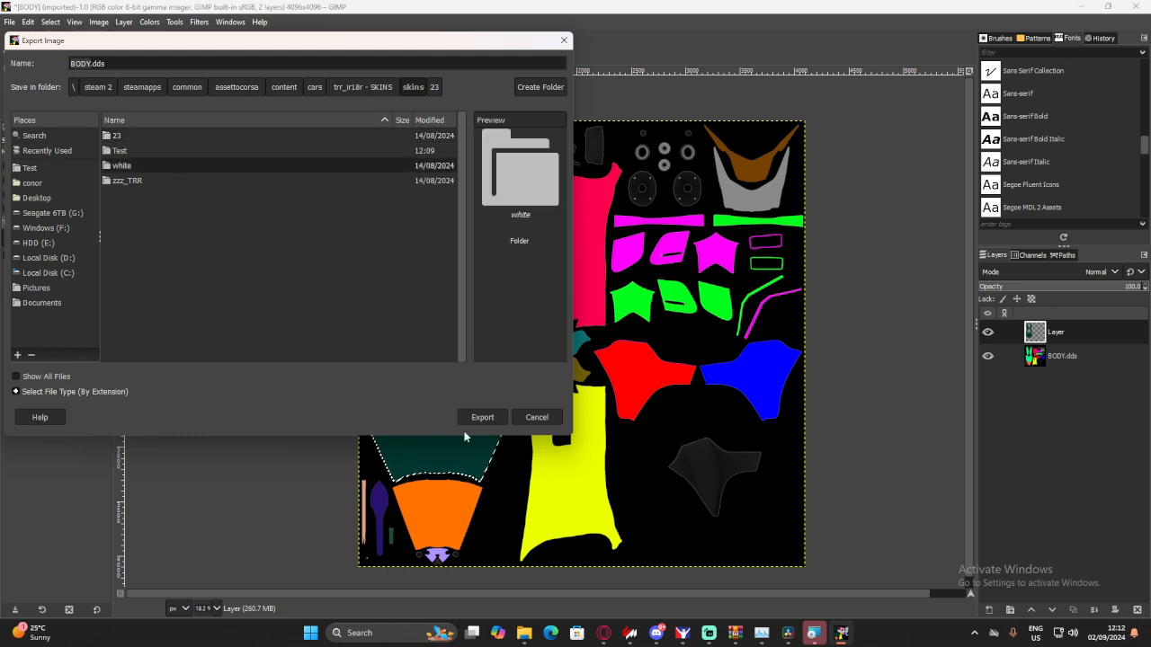
pyautogui.doubleClick(133, 180)
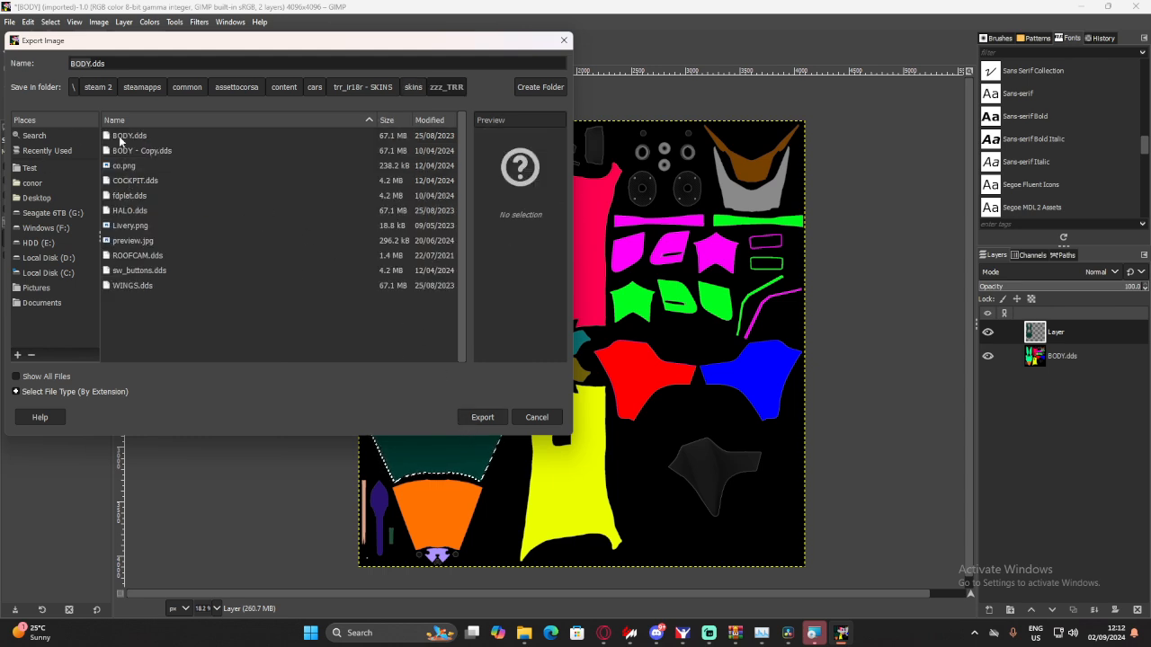
pyautogui.click(412, 87)
pyautogui.doubleClick(121, 150)
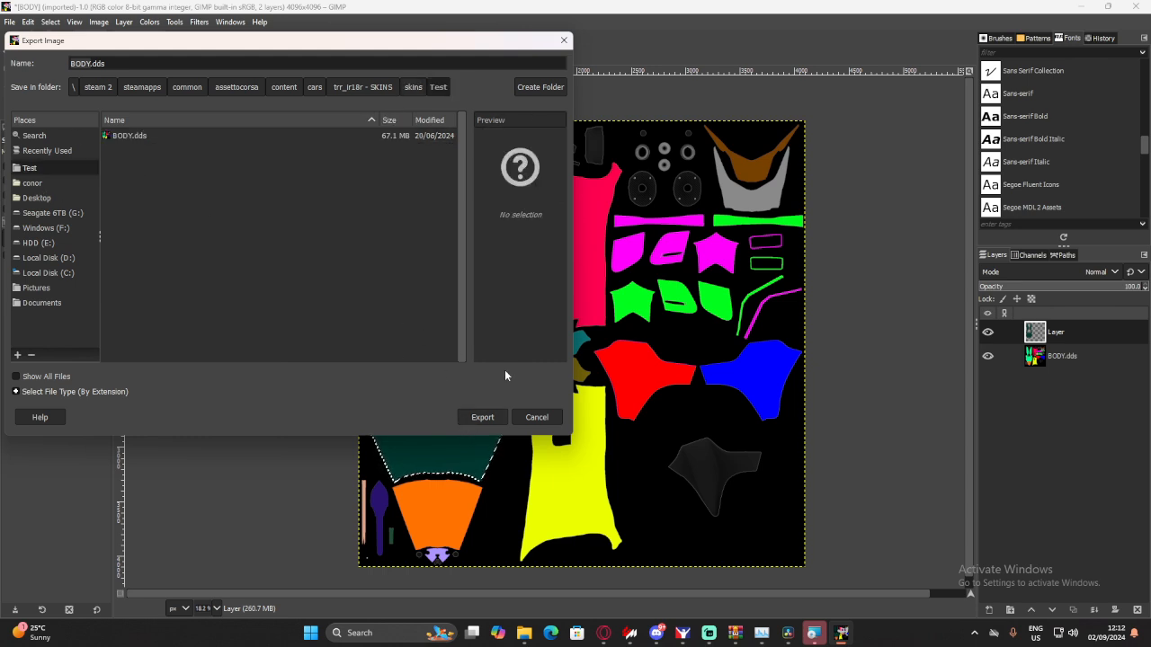
# - Export over the existing BODY.dds in the Test folder with BC3 / DXT5 compression, saving all visible layers
pyautogui.click(467, 415)
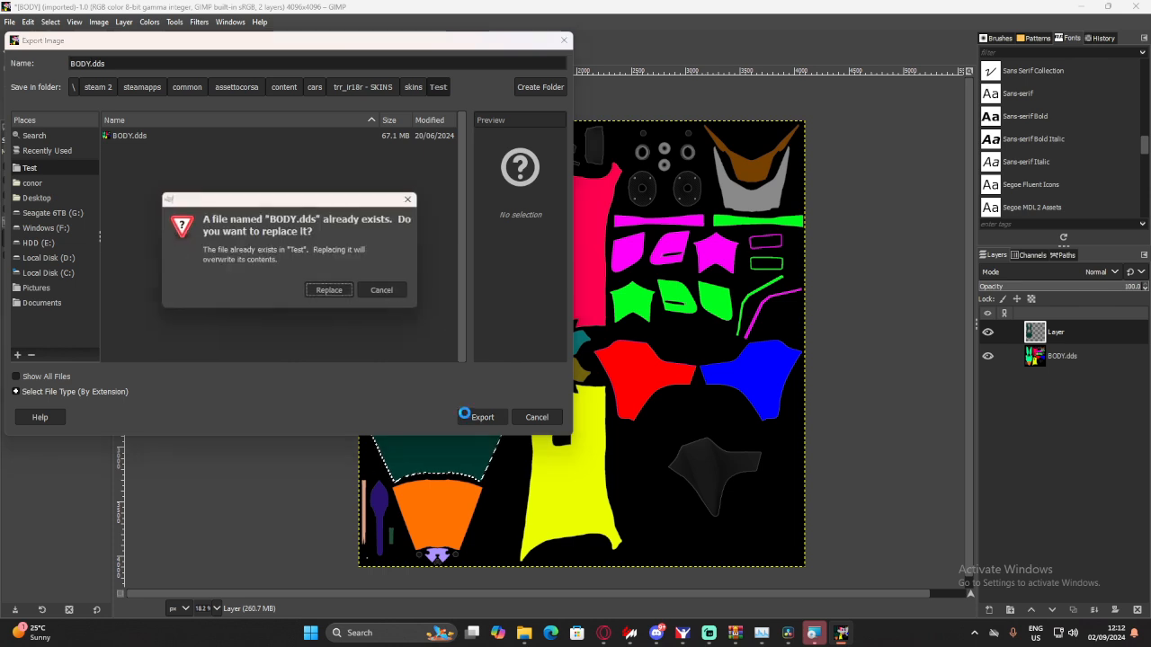
pyautogui.click(330, 292)
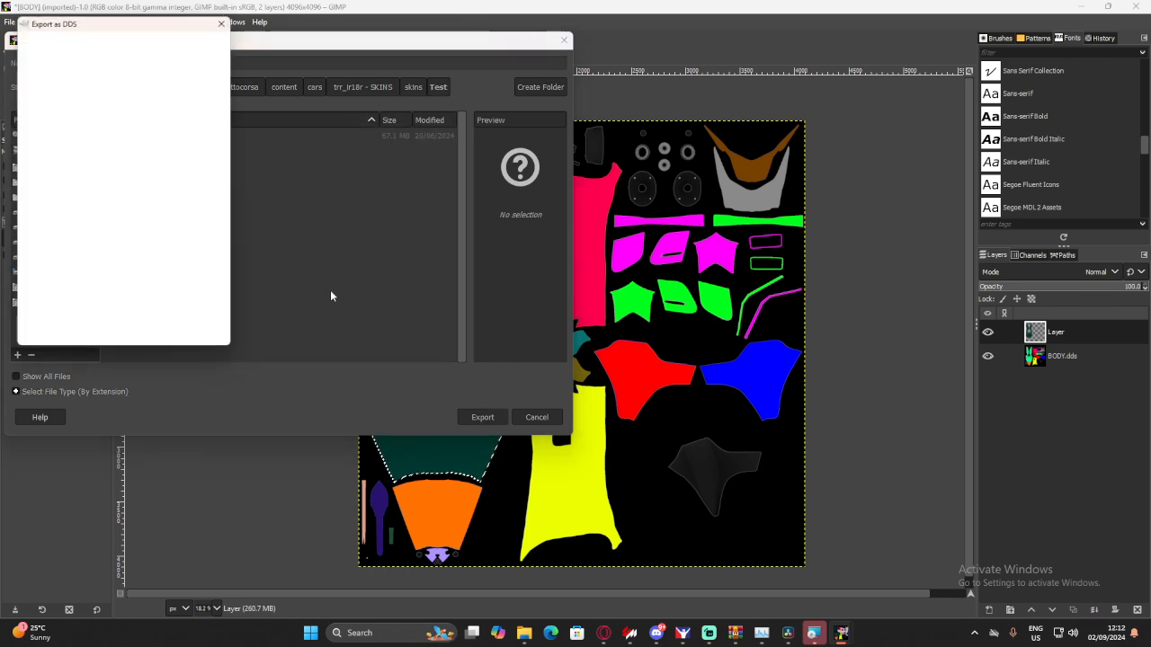
pyautogui.click(121, 50)
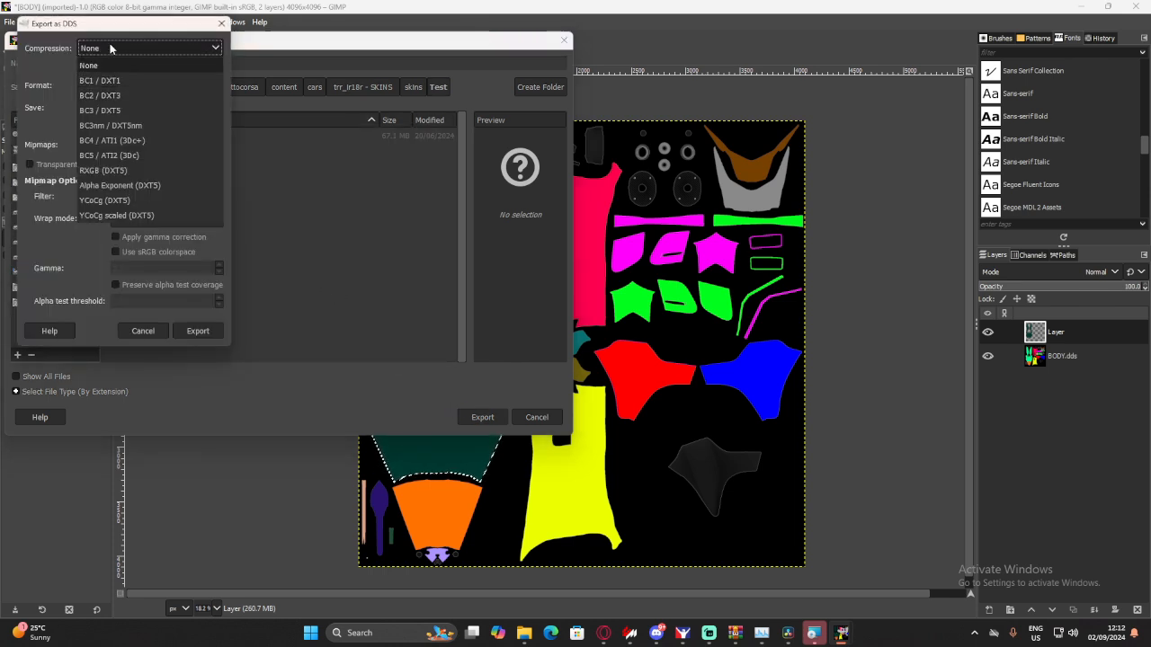
pyautogui.click(91, 109)
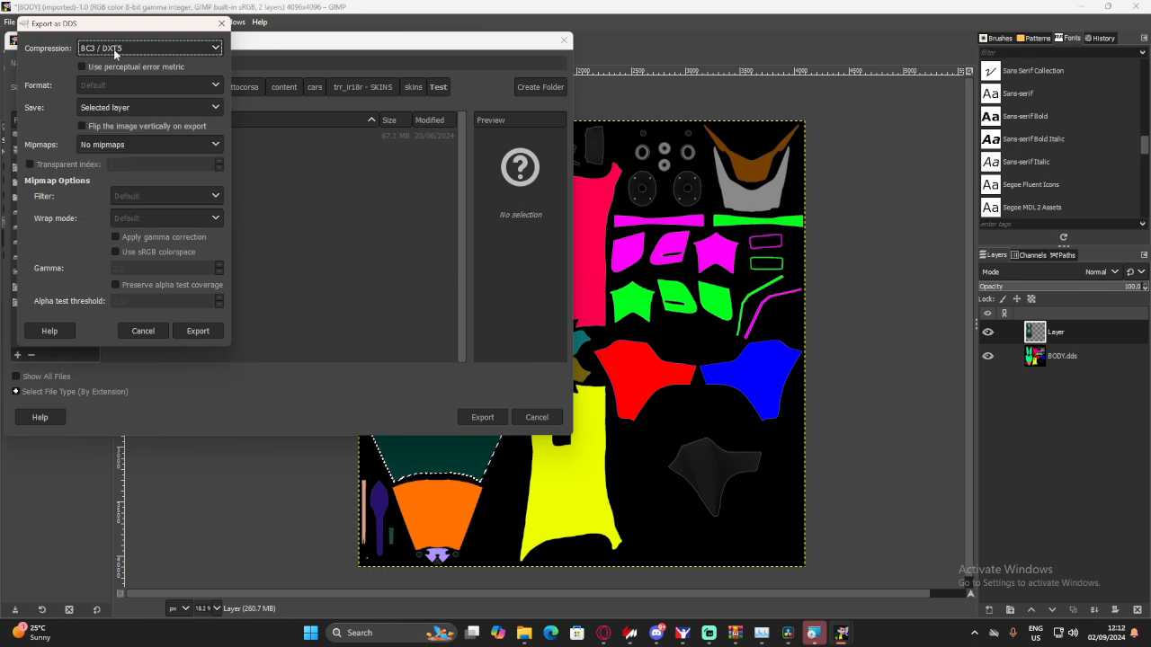
pyautogui.click(146, 111)
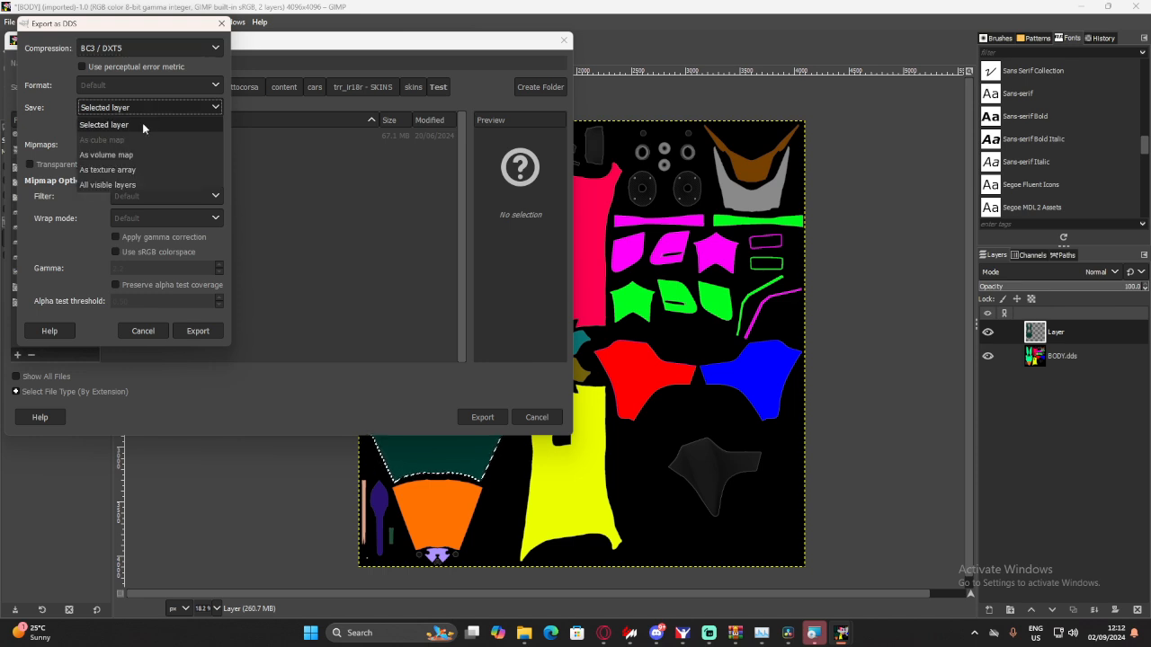
pyautogui.click(119, 182)
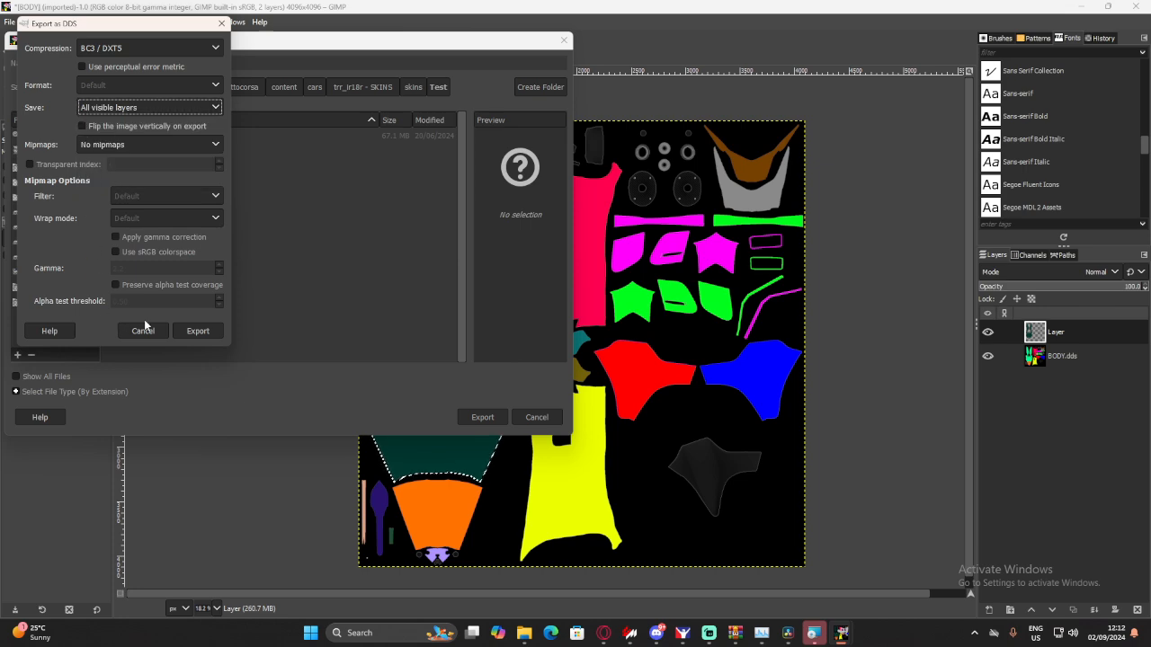
pyautogui.click(194, 335)
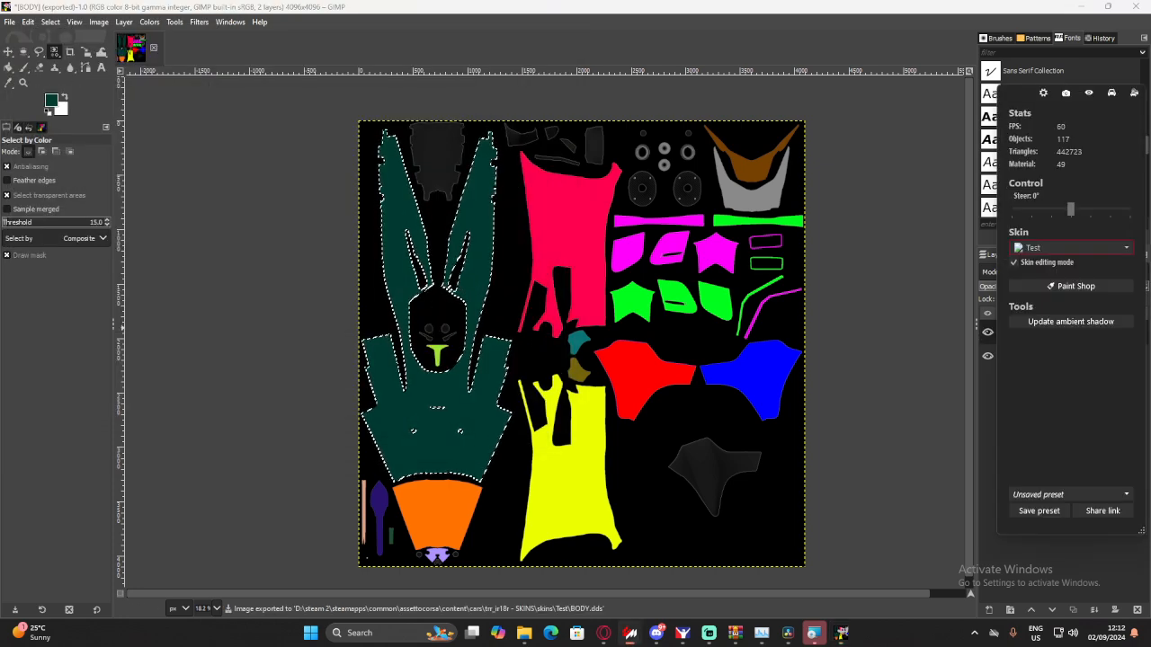
# - Switch to the Dallara IR-18 showroom, maximize it and inspect the exported Test skin on the car's main body from the front
pyautogui.moveTo(0, 59); pyautogui.dragTo(413, 4)
pyautogui.moveTo(366, 200); pyautogui.dragTo(504, 374)
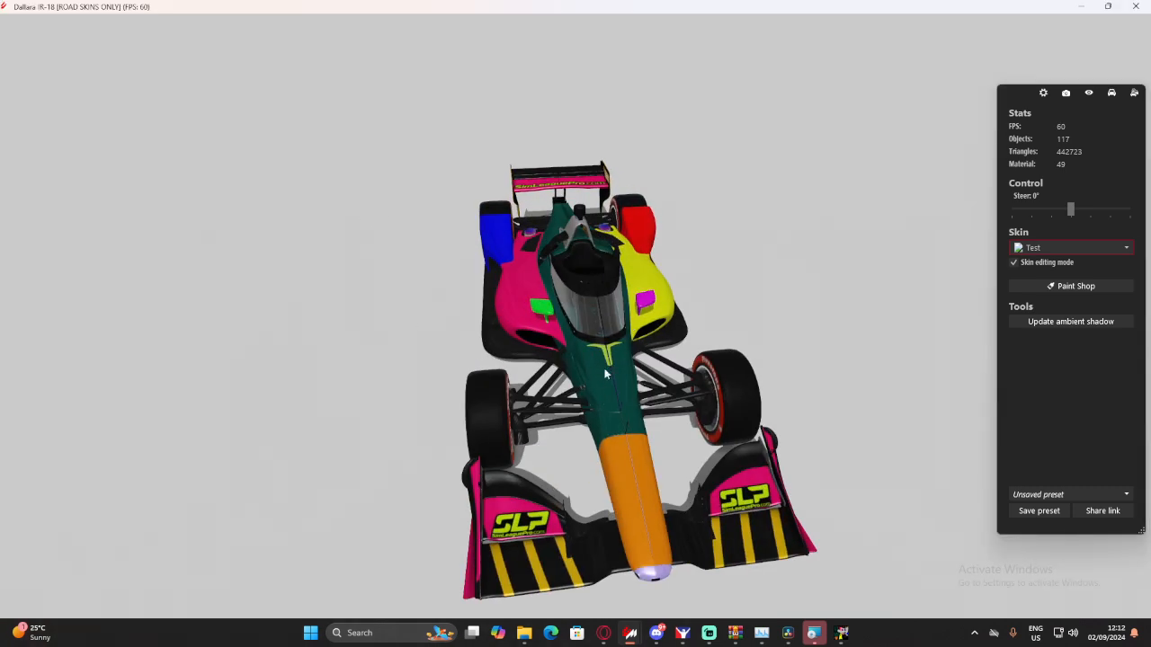
pyautogui.moveTo(604, 374); pyautogui.dragTo(588, 330)
pyautogui.scroll(4, 544, 308)
pyautogui.scroll(-5, 588, 330)
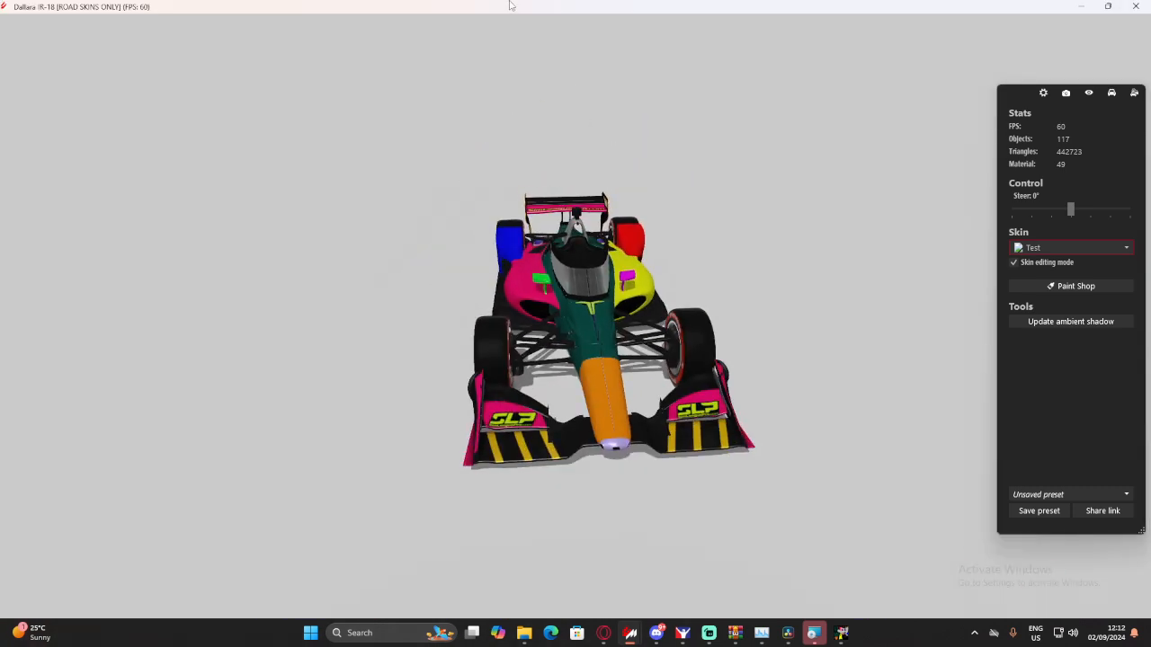
# - Return to the BODY texture in GIMP and check which texture files the 23 skin folder contains
pyautogui.moveTo(511, 5); pyautogui.dragTo(0, 117)
pyautogui.moveTo(505, 301); pyautogui.dragTo(489, 273)
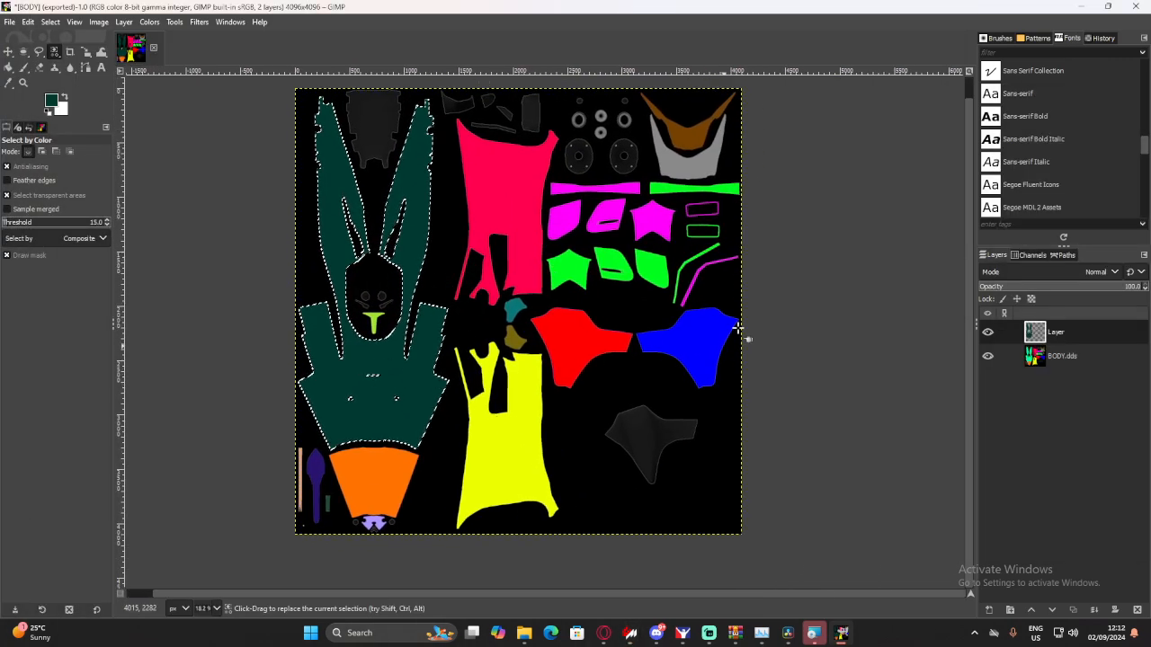
pyautogui.moveTo(684, 320); pyautogui.dragTo(647, 271)
pyautogui.moveTo(484, 371); pyautogui.dragTo(575, 442)
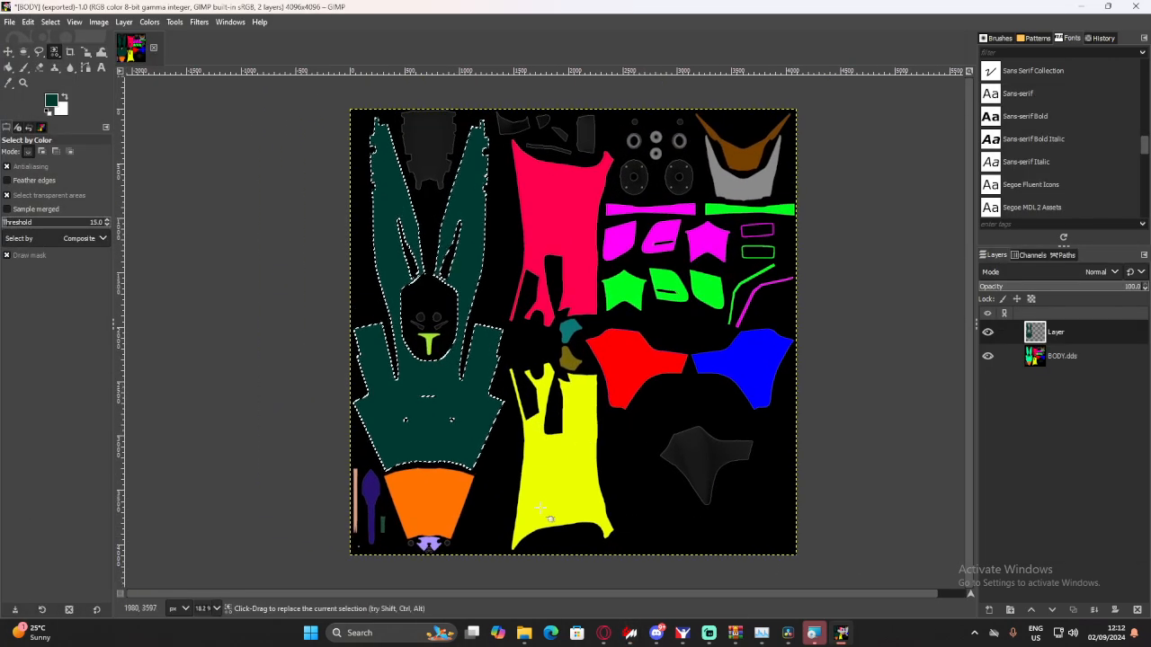
pyautogui.moveTo(524, 633)
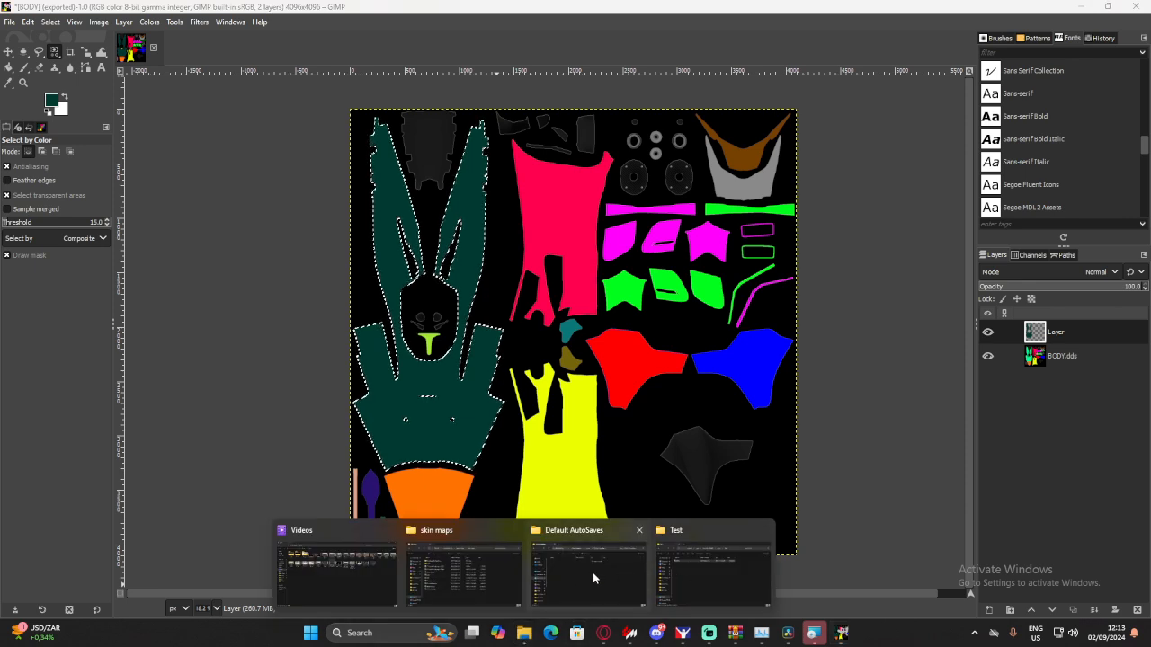
pyautogui.click(670, 570)
pyautogui.hotkey('alt', 'Up')
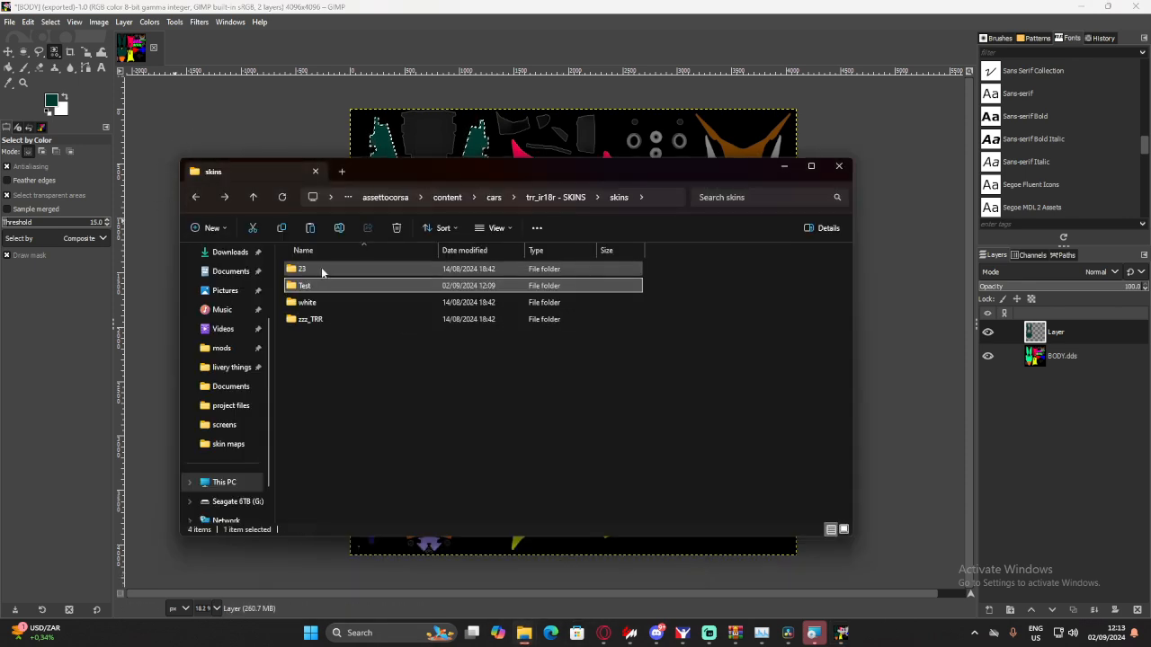
pyautogui.doubleClick(321, 272)
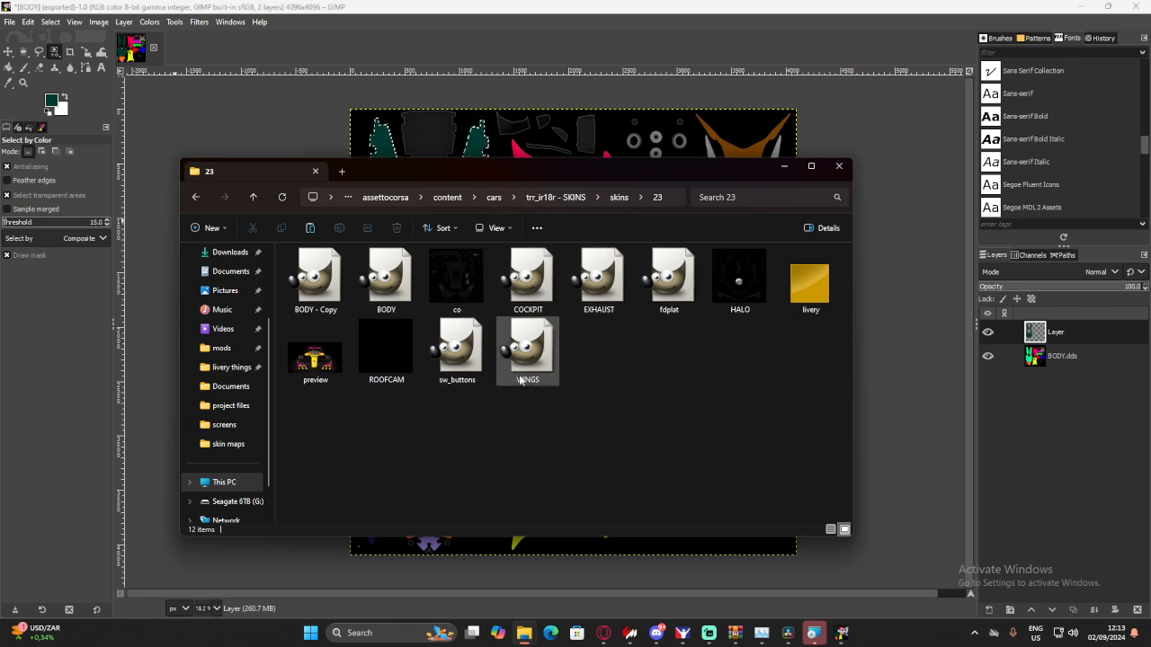
pyautogui.click(784, 166)
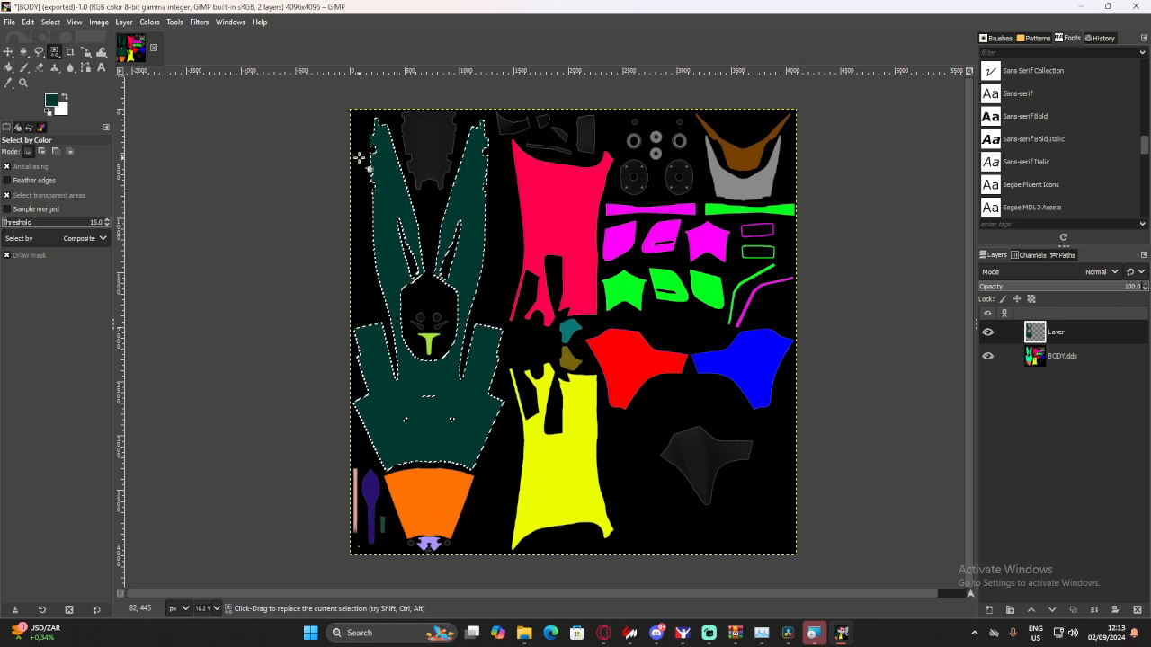
# - Inspect the Test skin on the car in the showroom from another front angle, and close the showroom
pyautogui.moveTo(0, 45); pyautogui.dragTo(261, 2)
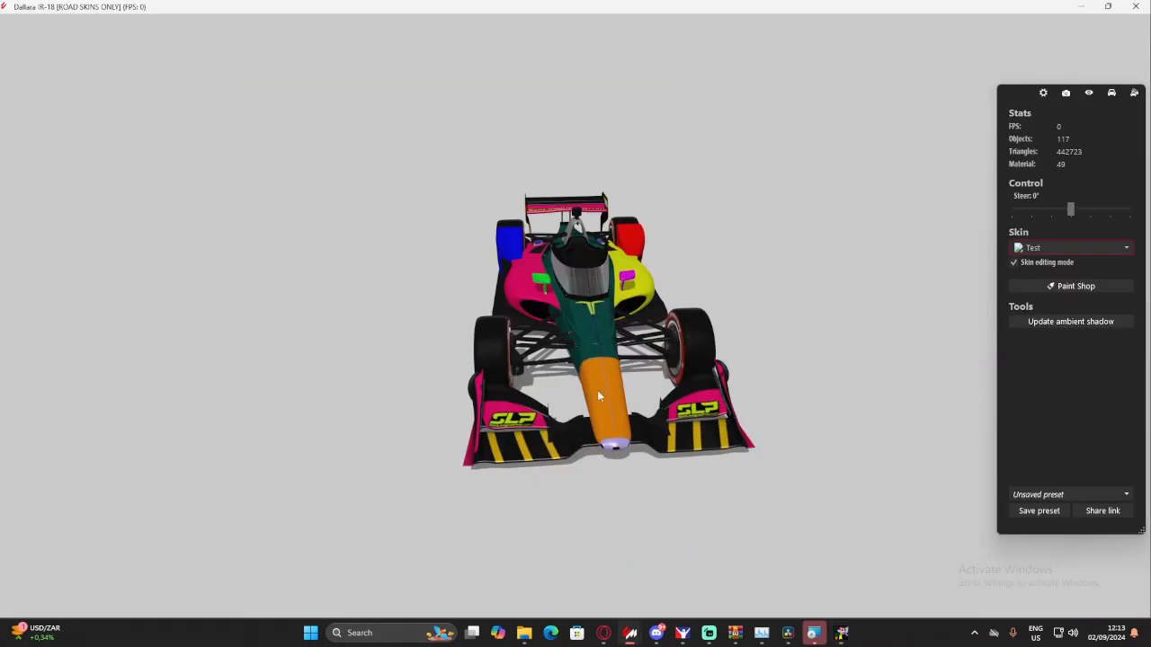
pyautogui.moveTo(598, 395); pyautogui.dragTo(715, 386)
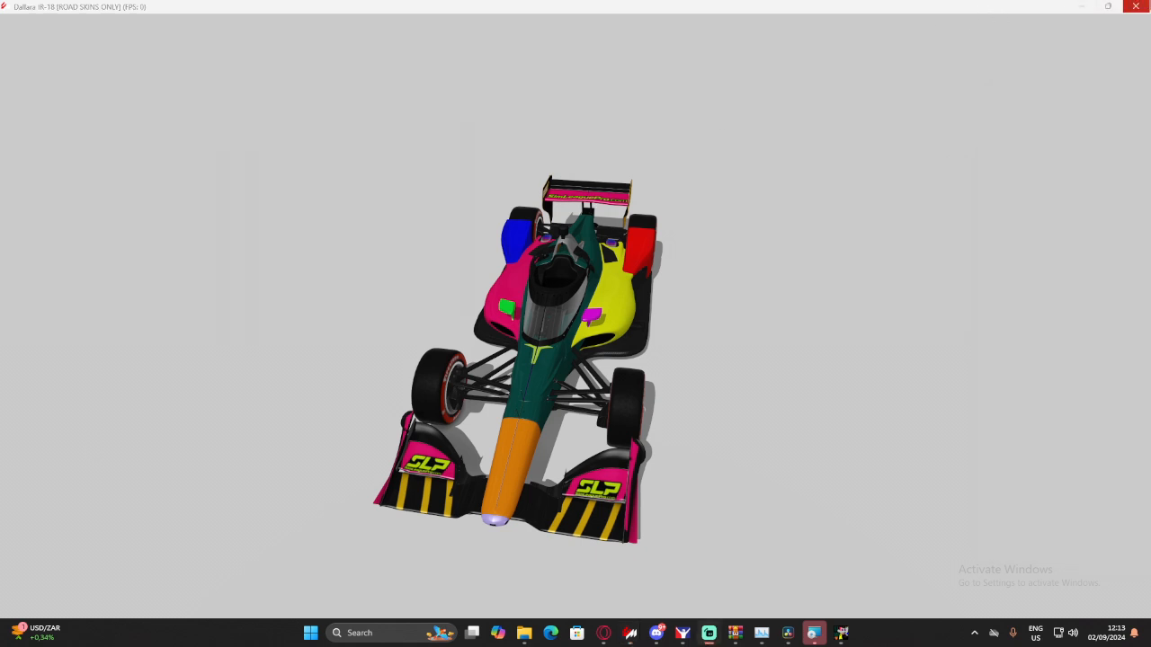
pyautogui.click(1136, 6)
# - Open skin management for the IR-18 [ROAD SKINS ONLY] in Content Manager and update the Test skin's preview
pyautogui.click(630, 631)
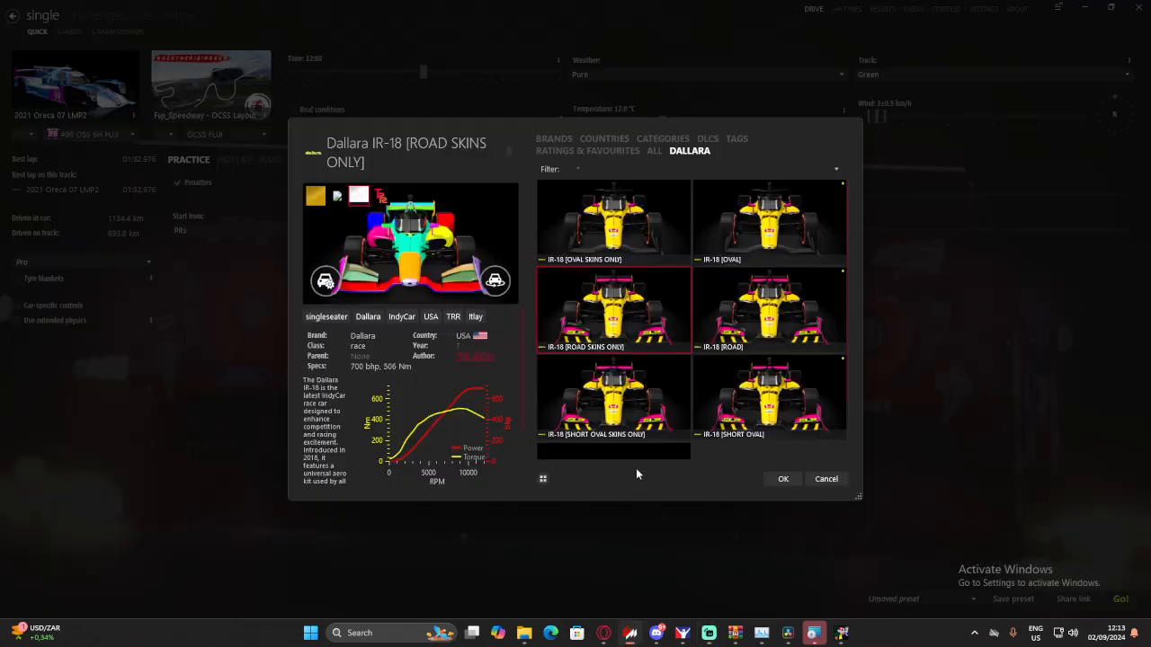
pyautogui.rightClick(633, 314)
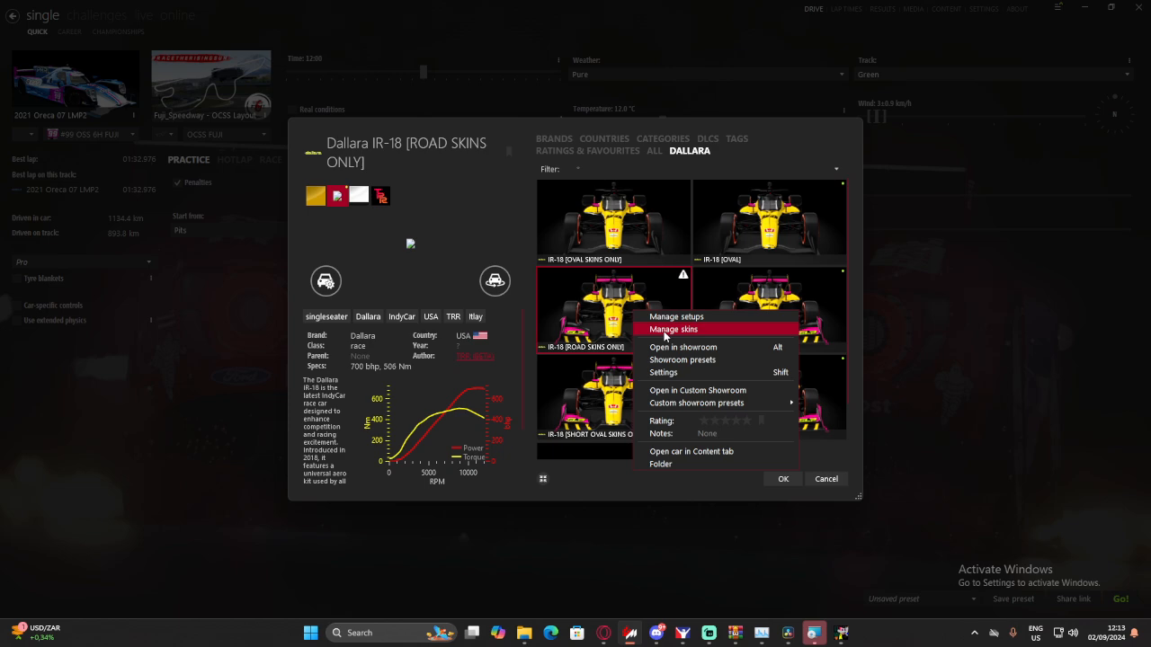
pyautogui.click(665, 331)
pyautogui.click(829, 479)
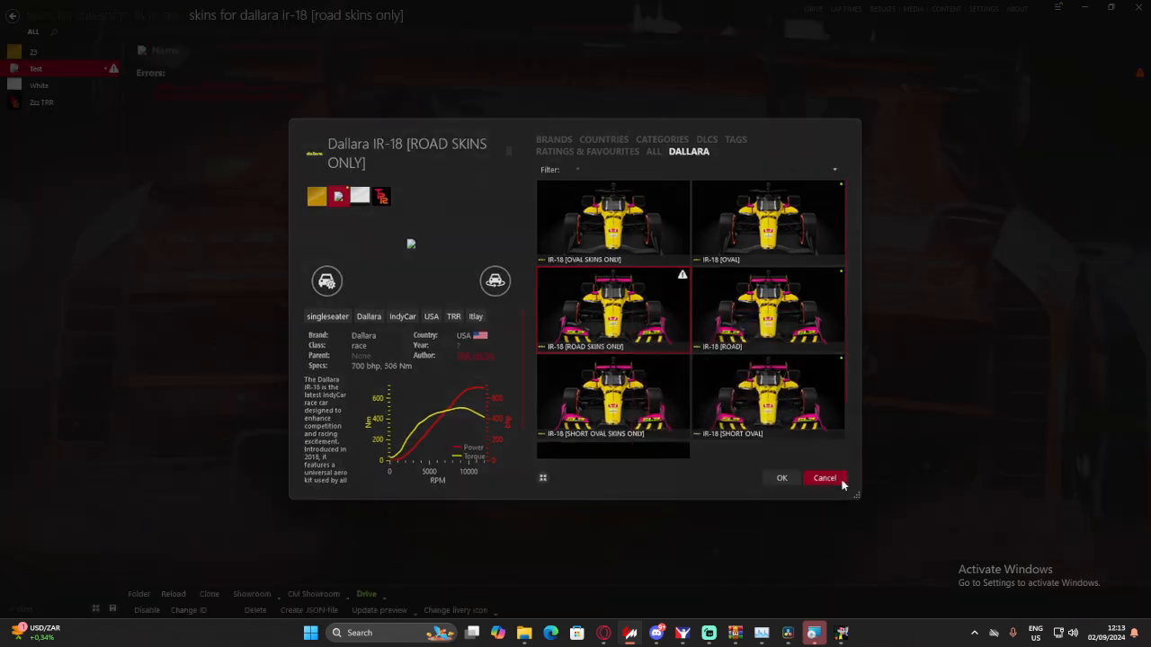
pyautogui.click(396, 612)
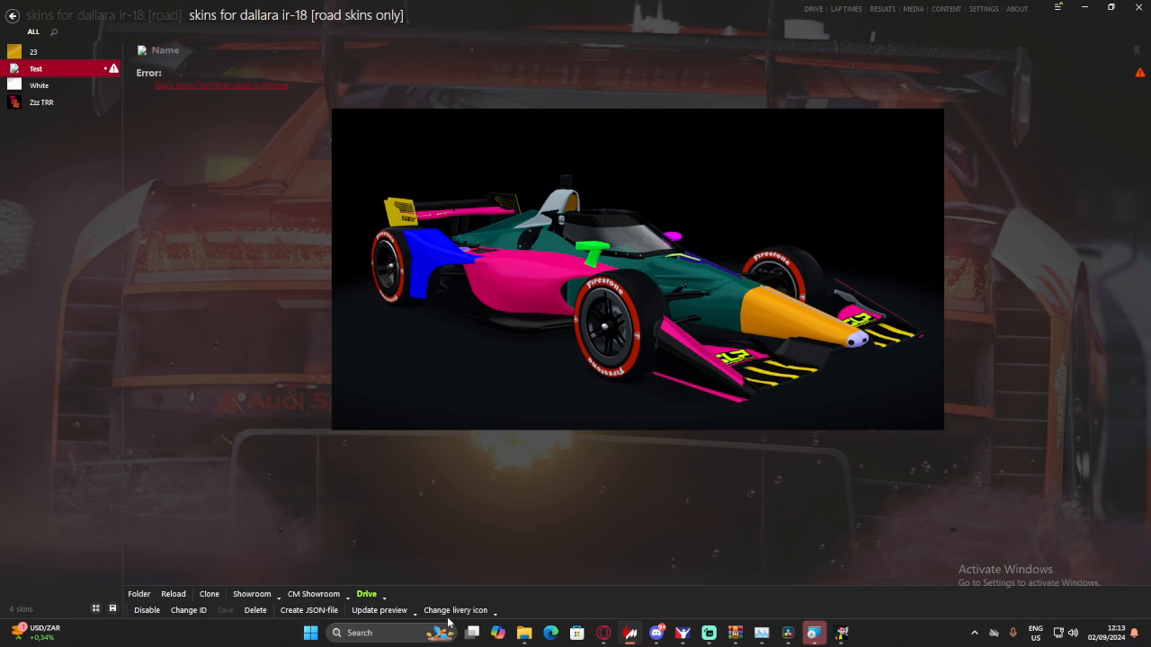
# - Generate a livery icon for the Test skin and create its JSON file
pyautogui.click(494, 613)
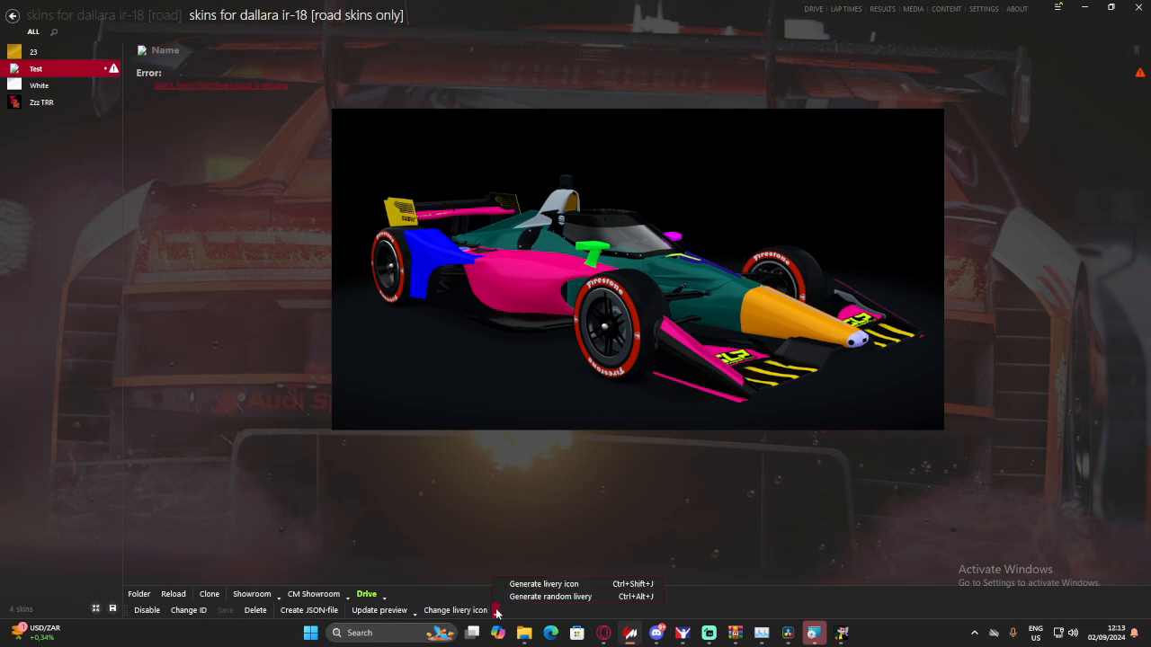
pyautogui.click(542, 584)
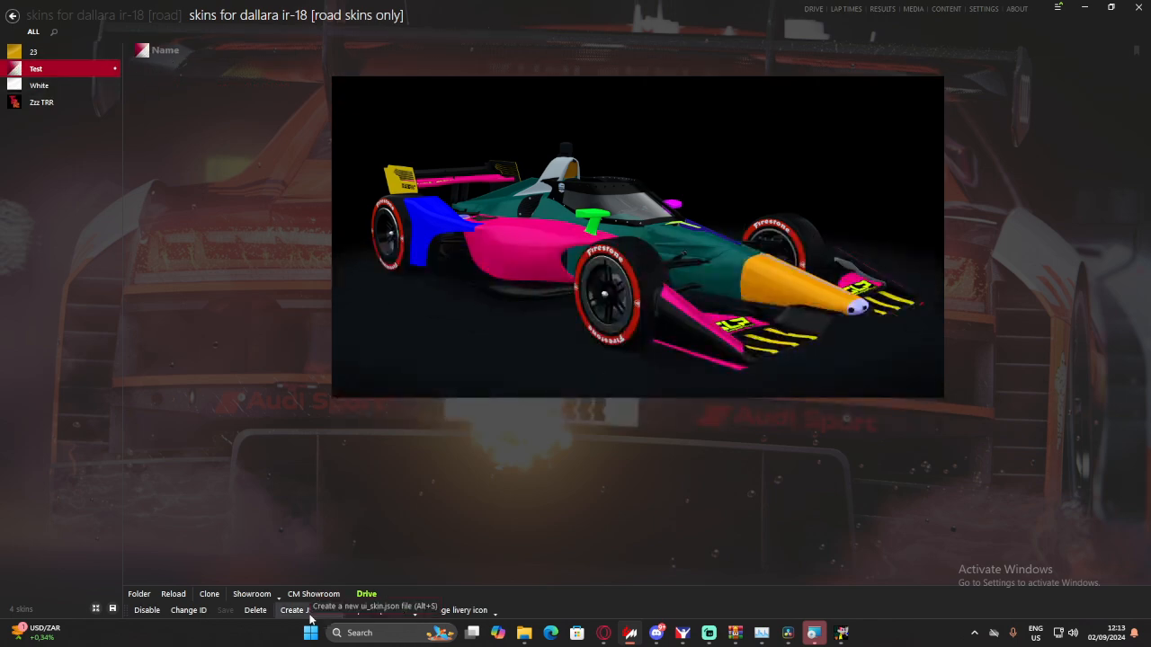
pyautogui.click(306, 611)
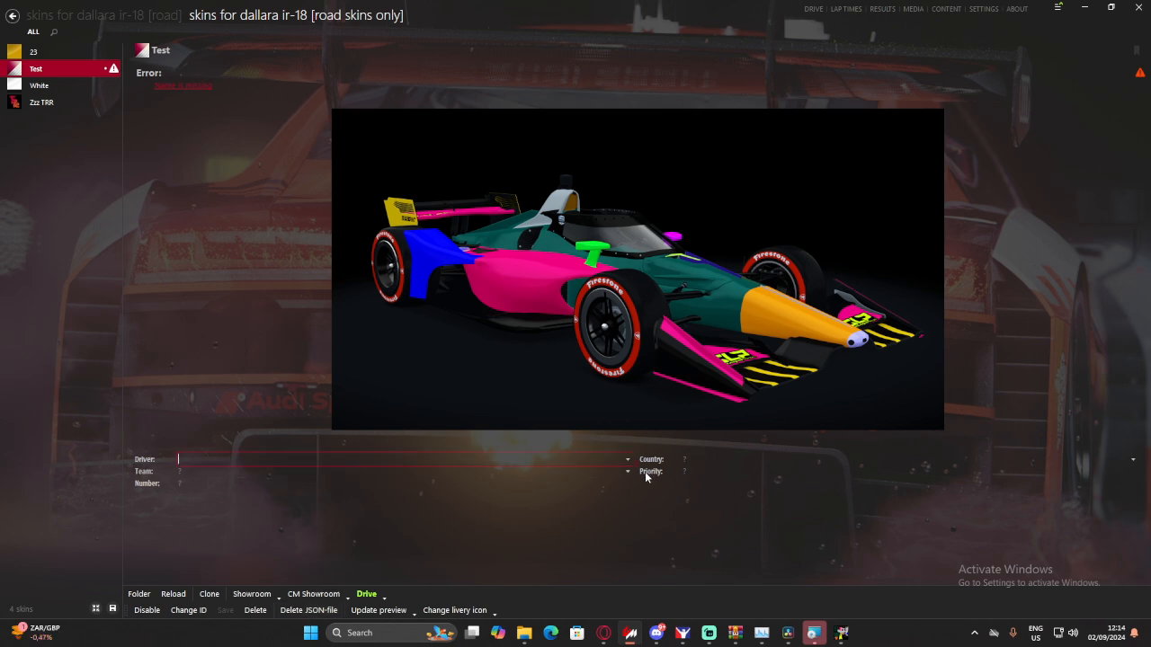
# - Enter the driver's name, team DRT Simsports and number 55 for the Test skin, and save its details
pyautogui.write('Conor Dirt')
pyautogui.write('Dirt')
pyautogui.click(194, 483)
pyautogui.write('DRT')
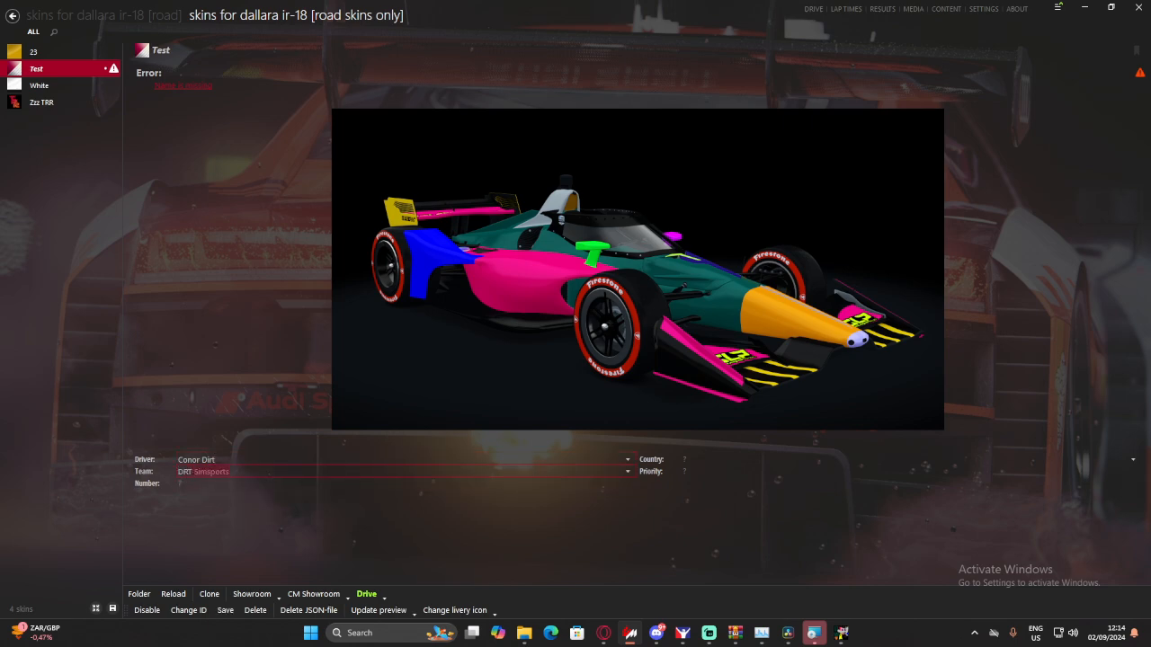
pyautogui.click(187, 472)
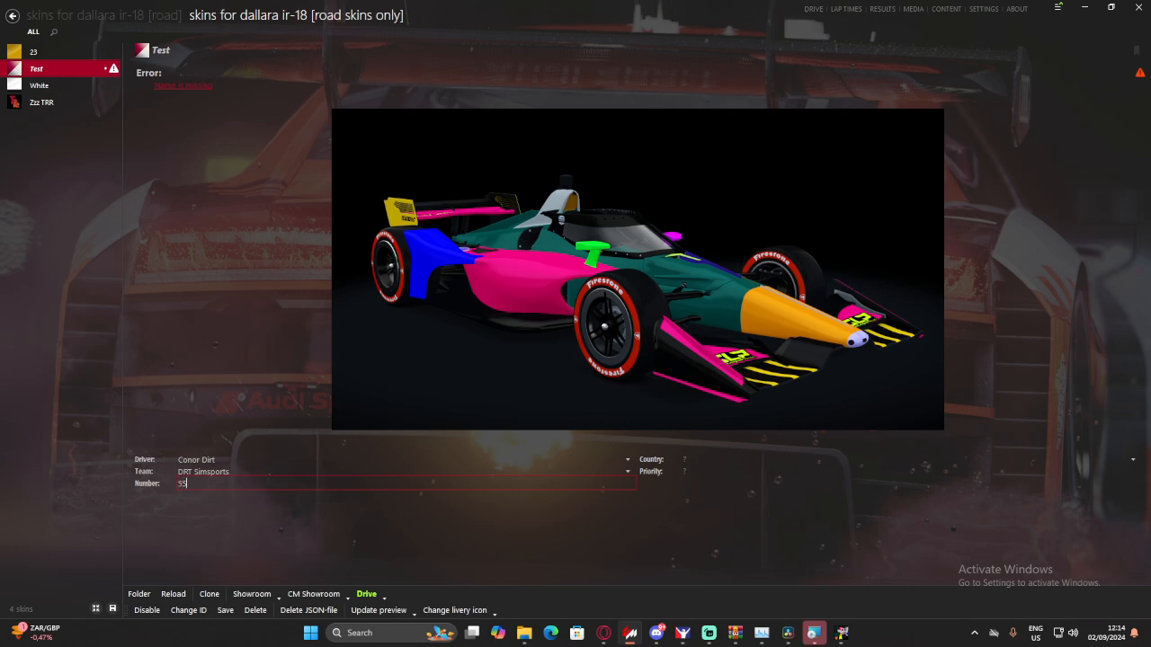
pyautogui.click(225, 611)
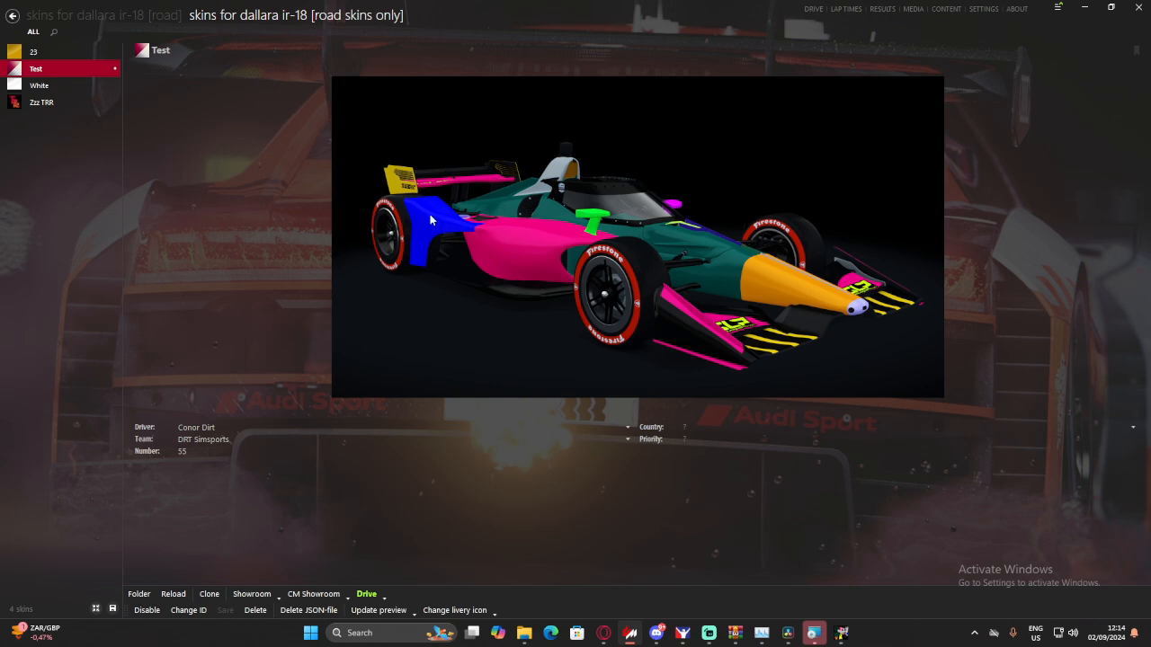
# - Load the WINGS texture from the 23 skin folder into GIMP with mipmaps and look over its layout
pyautogui.moveTo(525, 633)
pyautogui.click(572, 564)
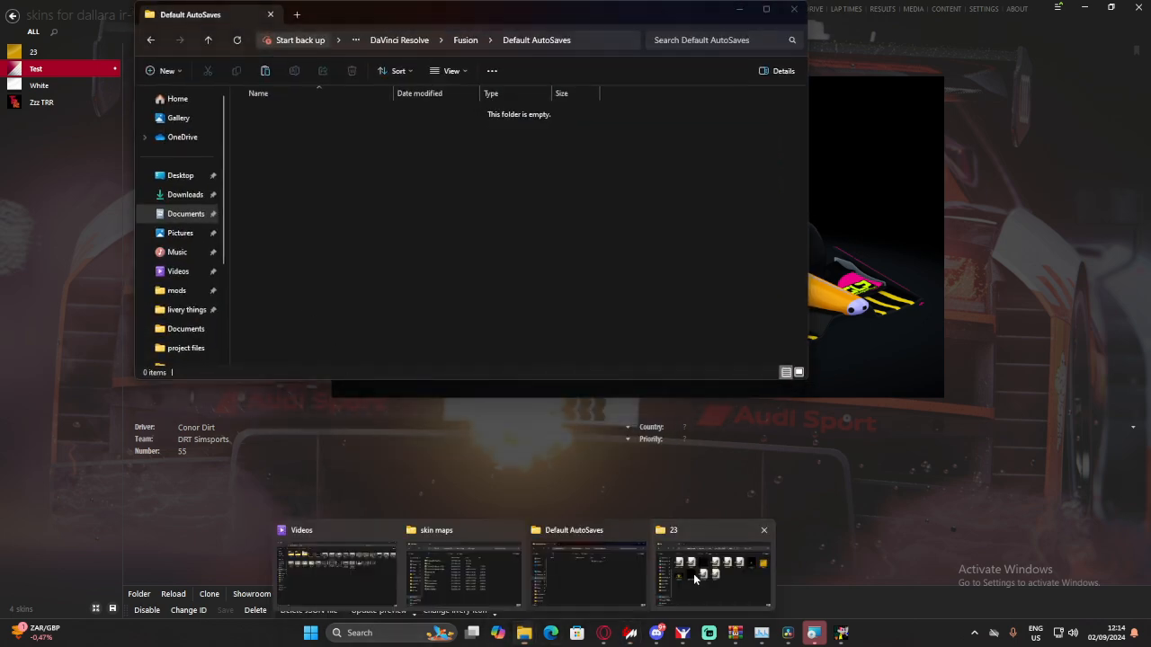
pyautogui.click(693, 574)
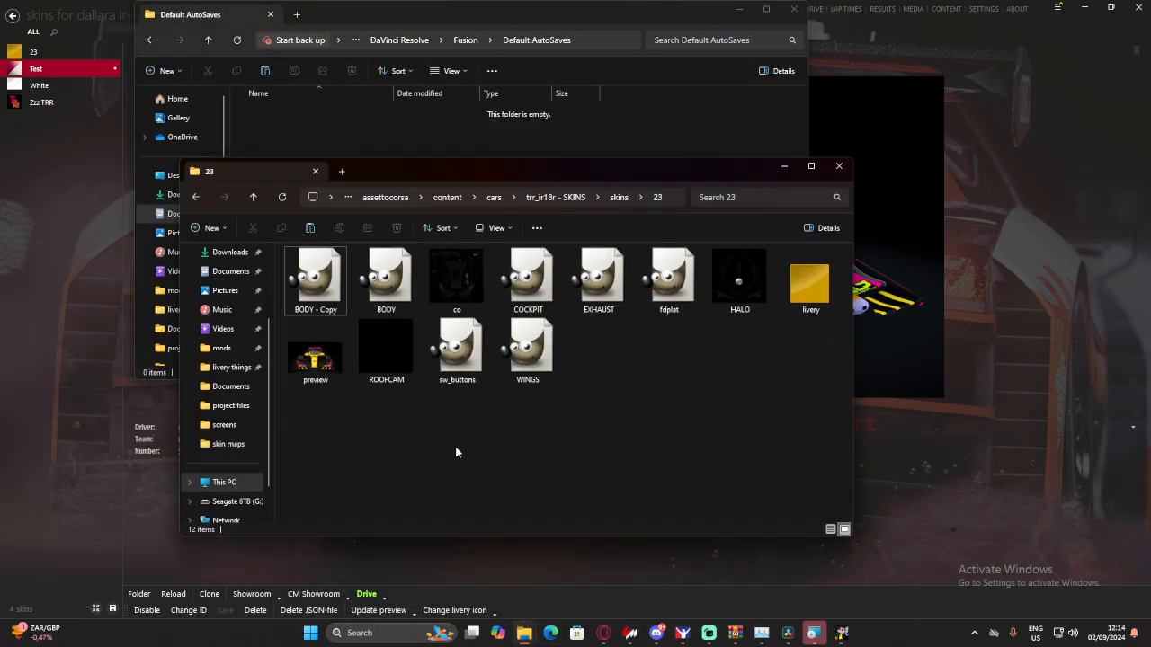
pyautogui.doubleClick(534, 357)
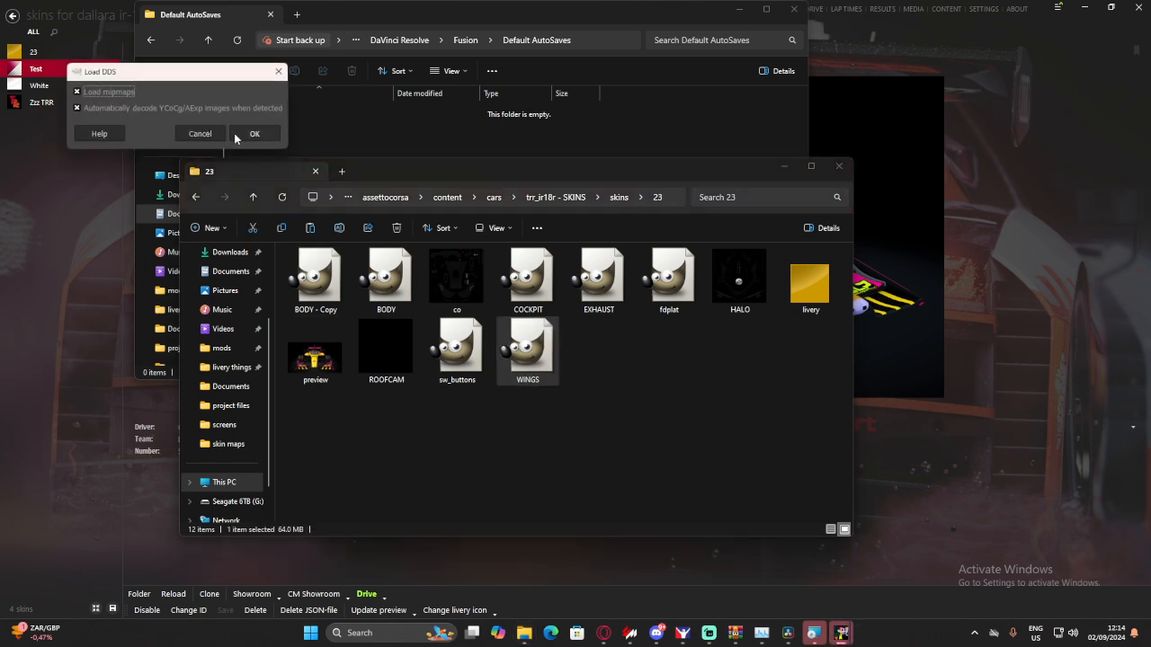
pyautogui.click(236, 136)
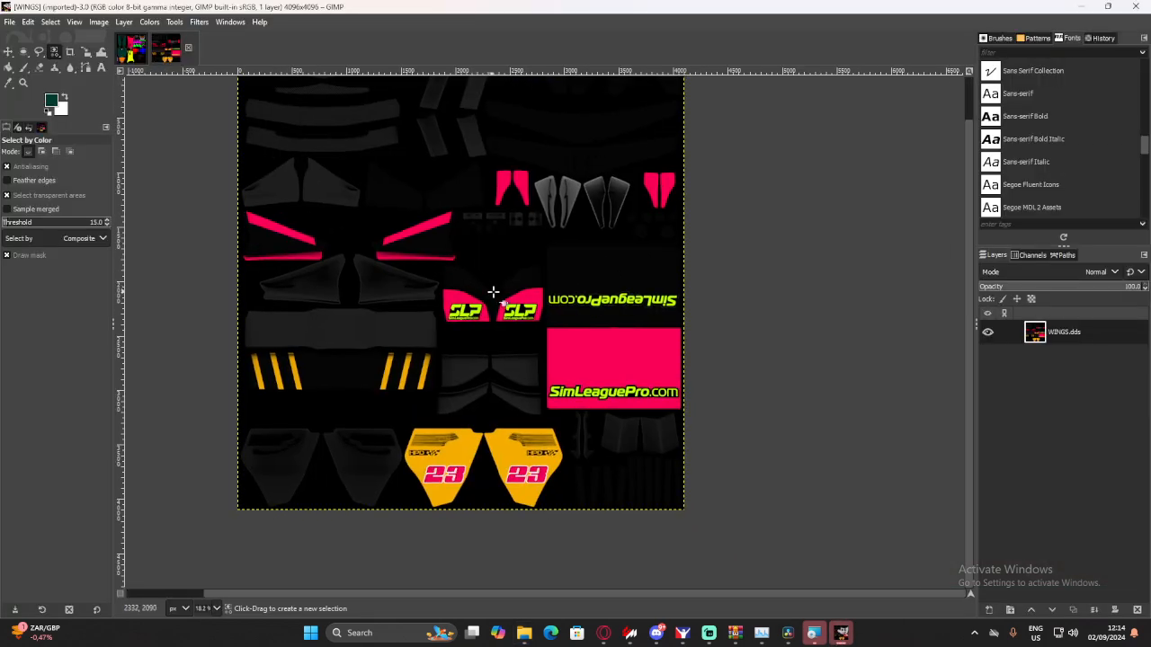
pyautogui.moveTo(493, 293); pyautogui.dragTo(420, 302)
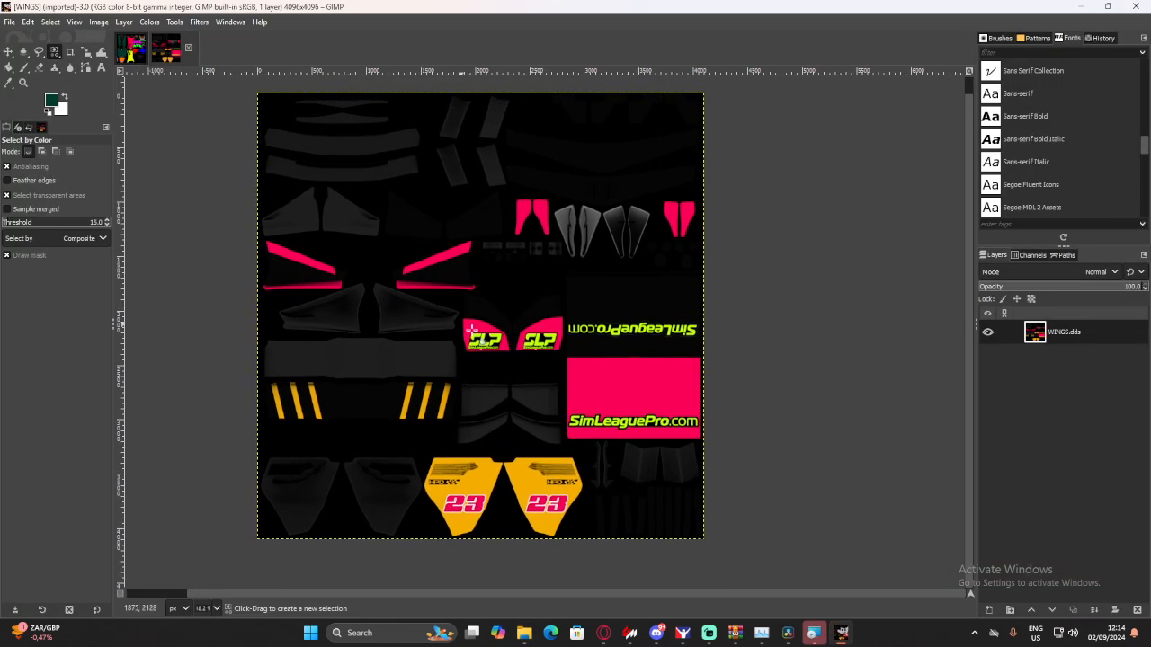
# - Load the WINGS texture from the white skin folder into GIMP and look over its coloured wing parts
pyautogui.moveTo(530, 637)
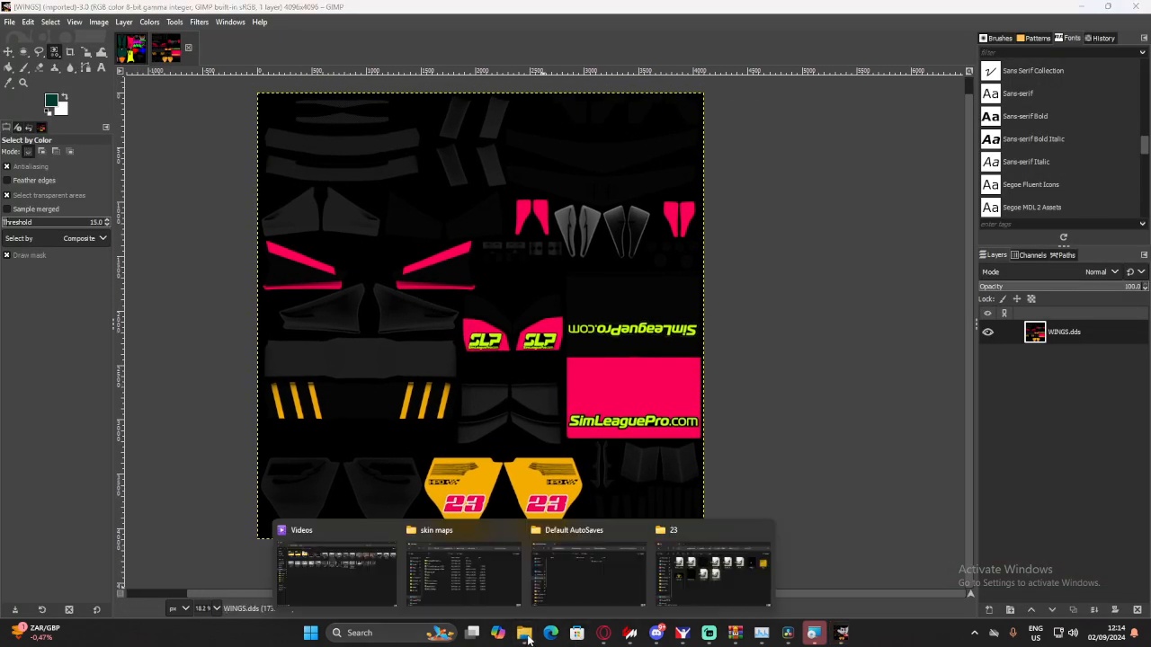
pyautogui.click(714, 566)
pyautogui.click(191, 199)
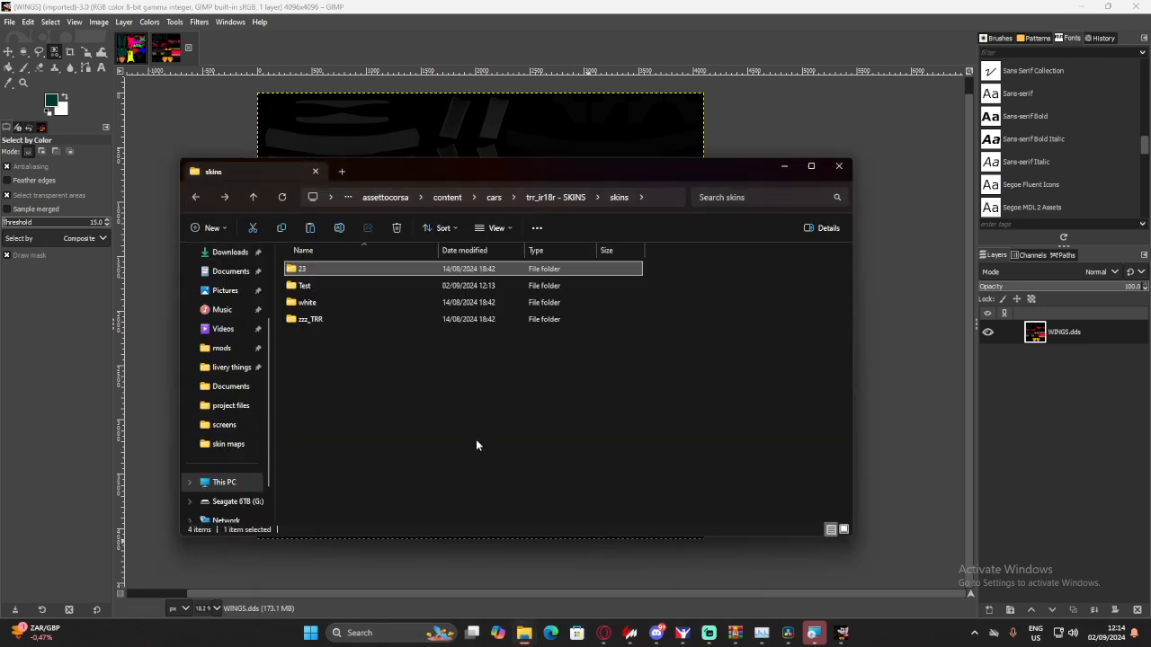
pyautogui.doubleClick(319, 303)
pyautogui.doubleClick(528, 346)
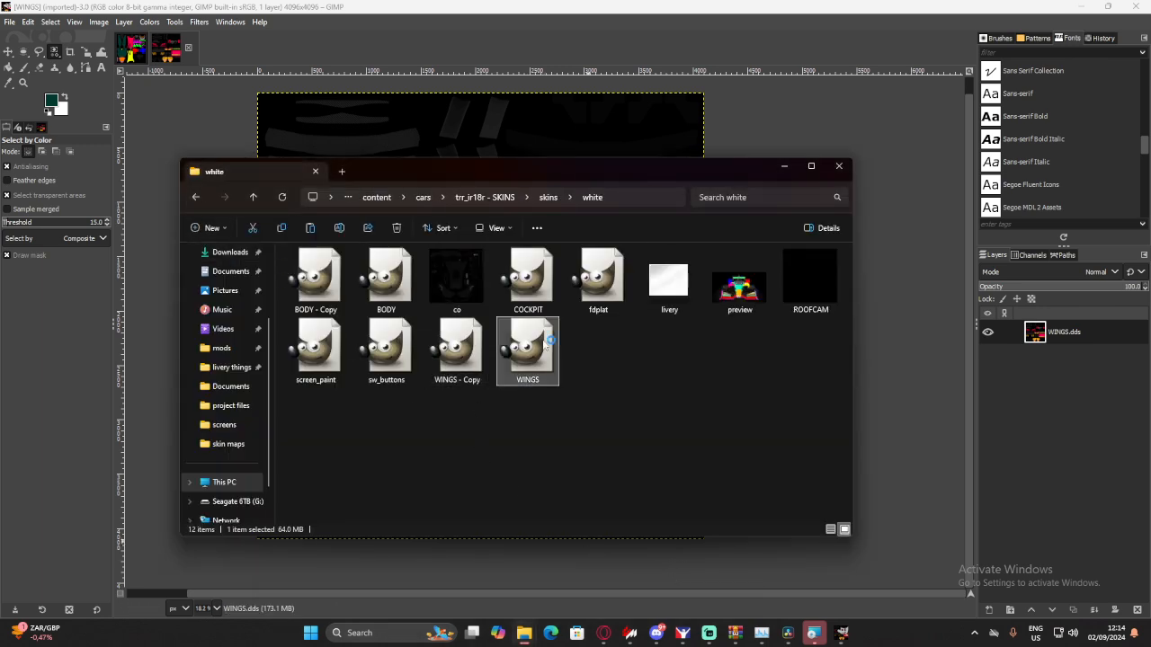
pyautogui.click(255, 153)
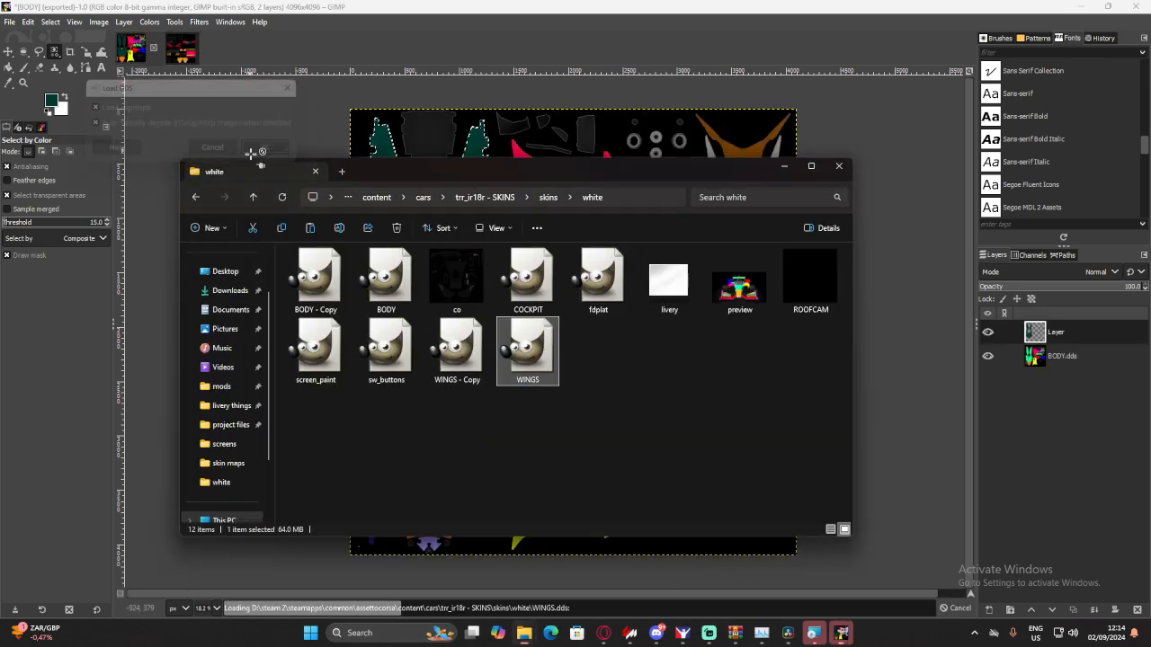
pyautogui.click(784, 167)
pyautogui.hscroll(4, 536, 394)
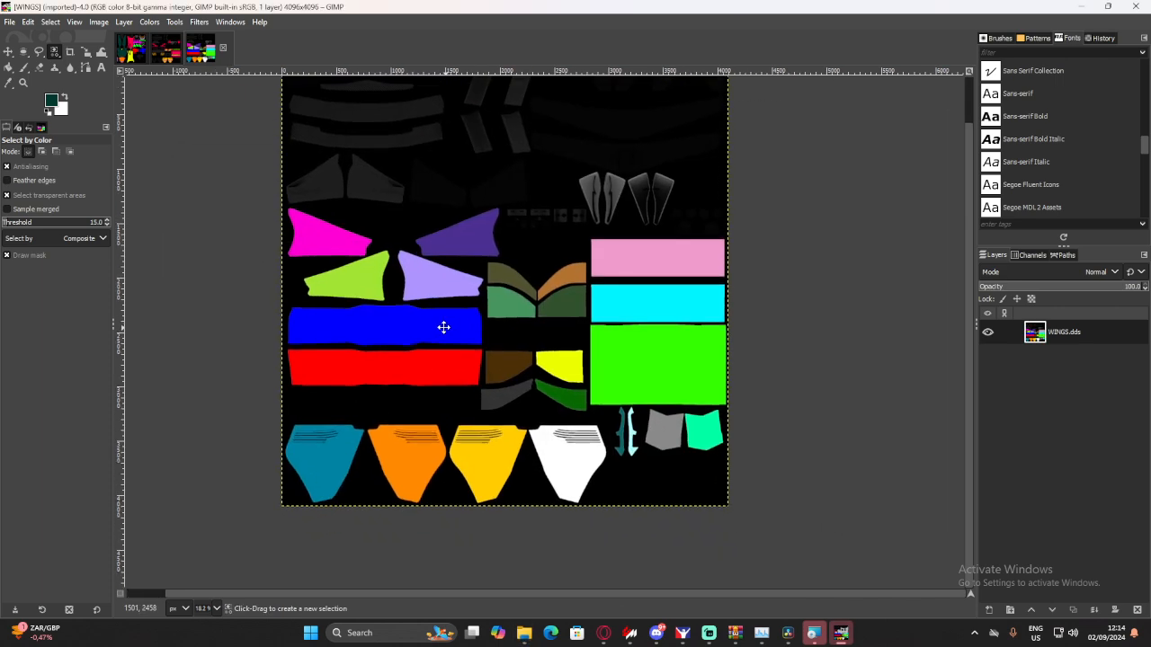
pyautogui.hscroll(-1, 506, 412)
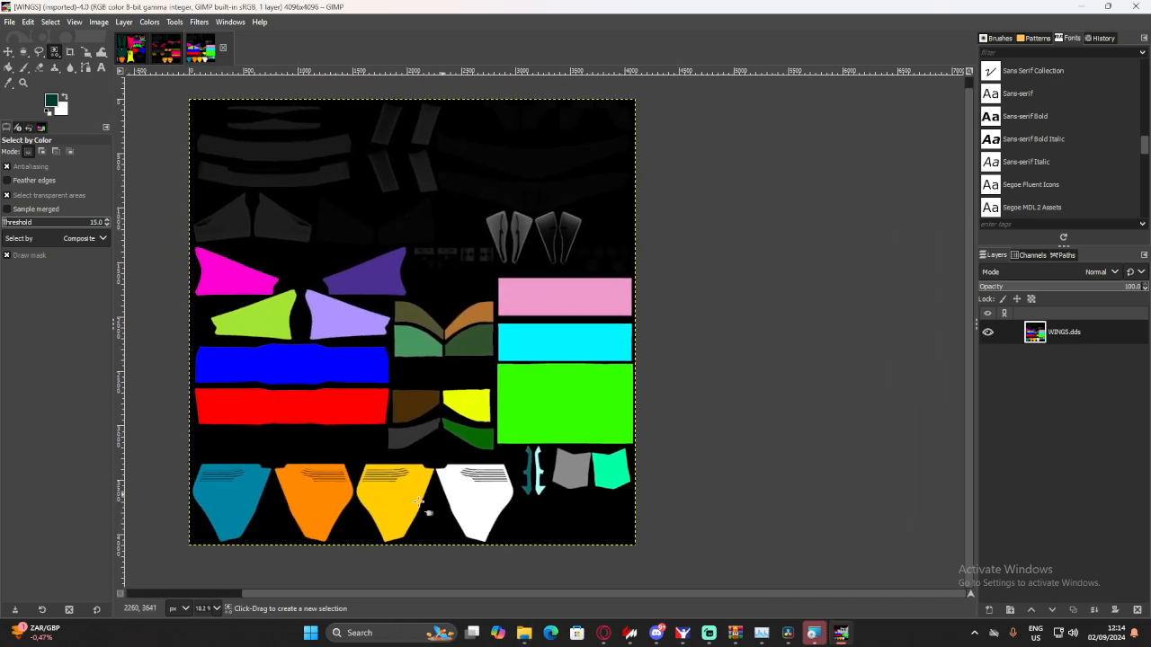
# - Select the large bright green rectangle on the WINGS texture by colour and fill it with black (000000)
pyautogui.click(526, 403)
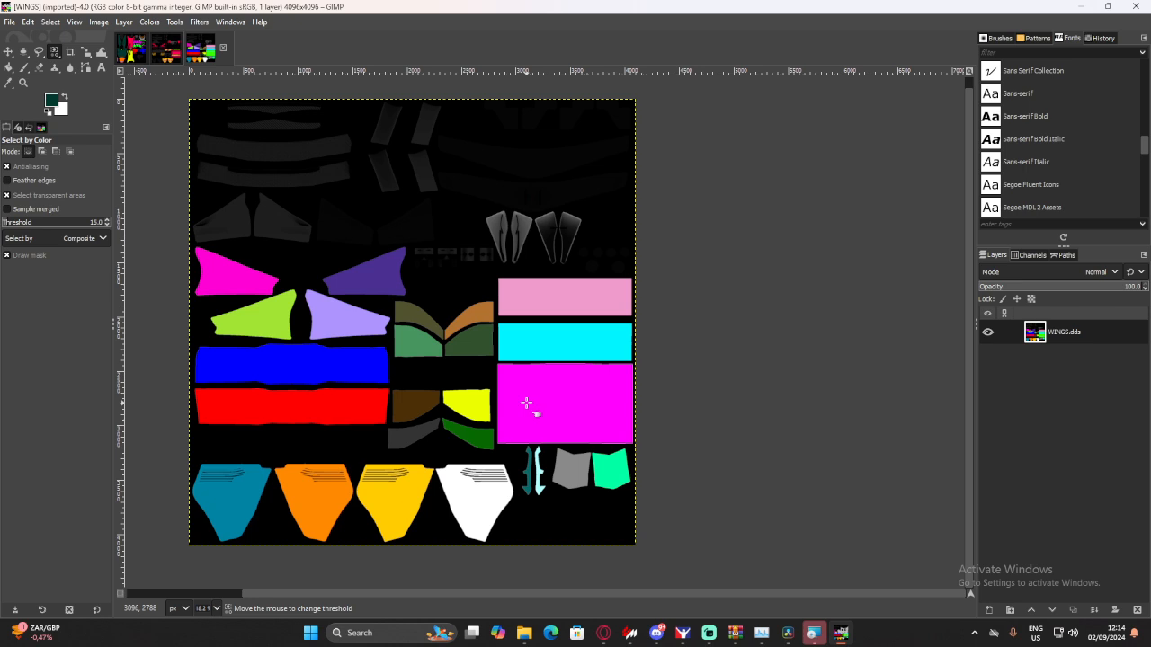
pyautogui.click(55, 104)
pyautogui.moveTo(439, 243); pyautogui.dragTo(480, 302)
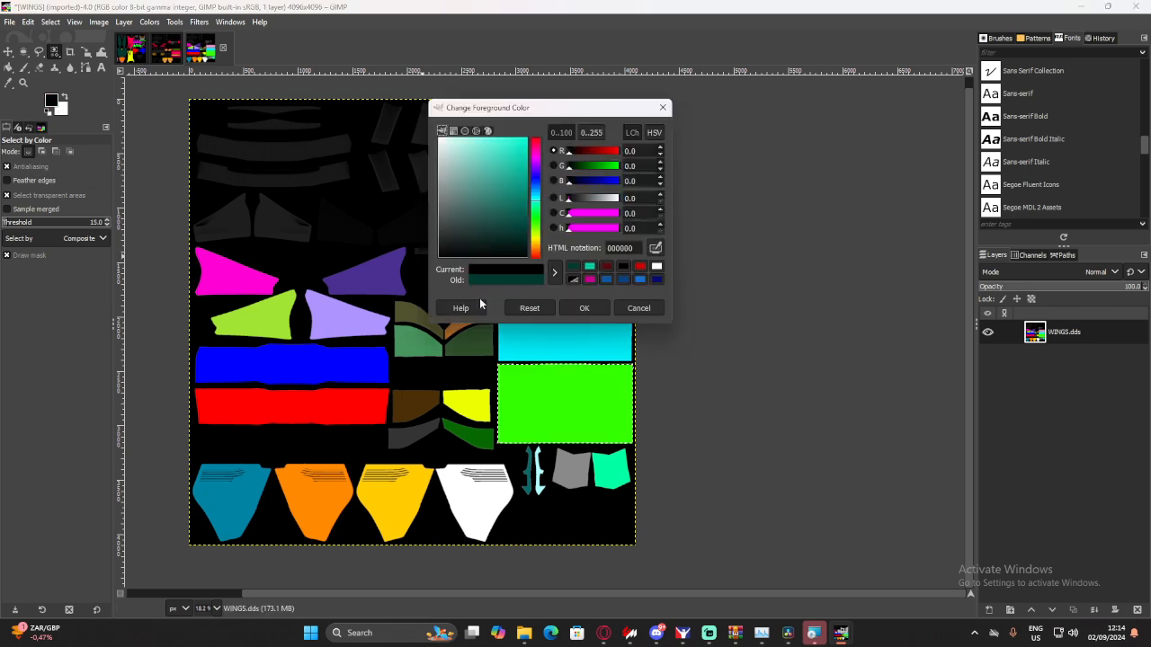
pyautogui.click(595, 310)
pyautogui.moveTo(51, 100); pyautogui.dragTo(552, 405)
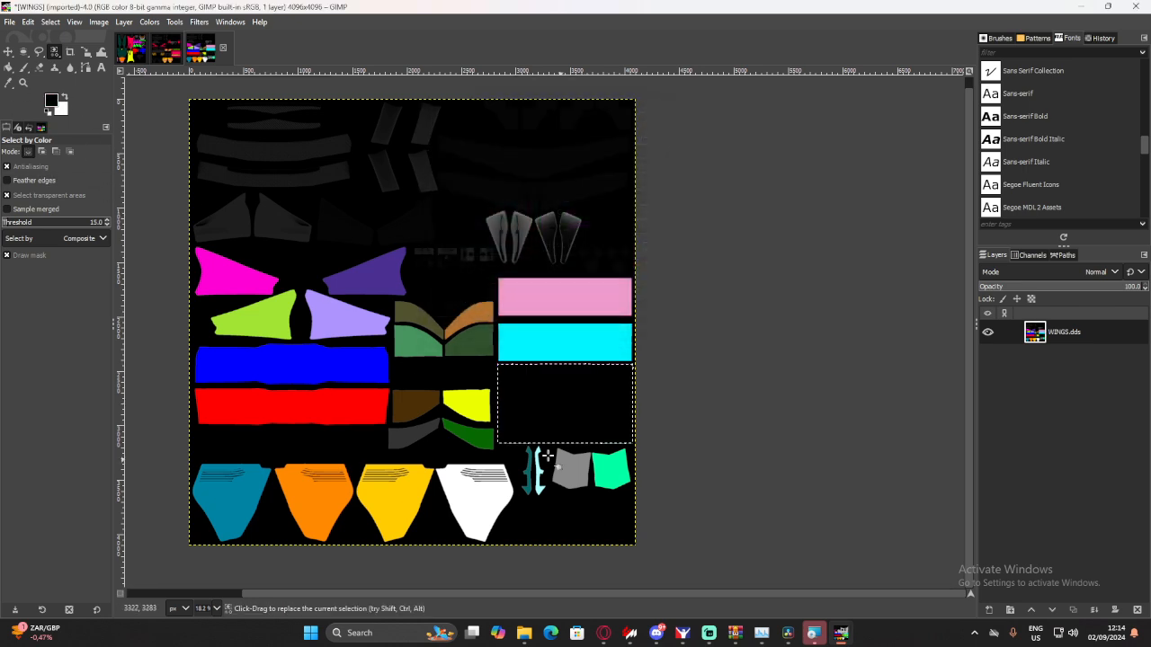
# - Export the wing texture as WINGS.dds into the Test skin folder with BC3 / DXT5 compression, saving all visible layers
pyautogui.click(16, 25)
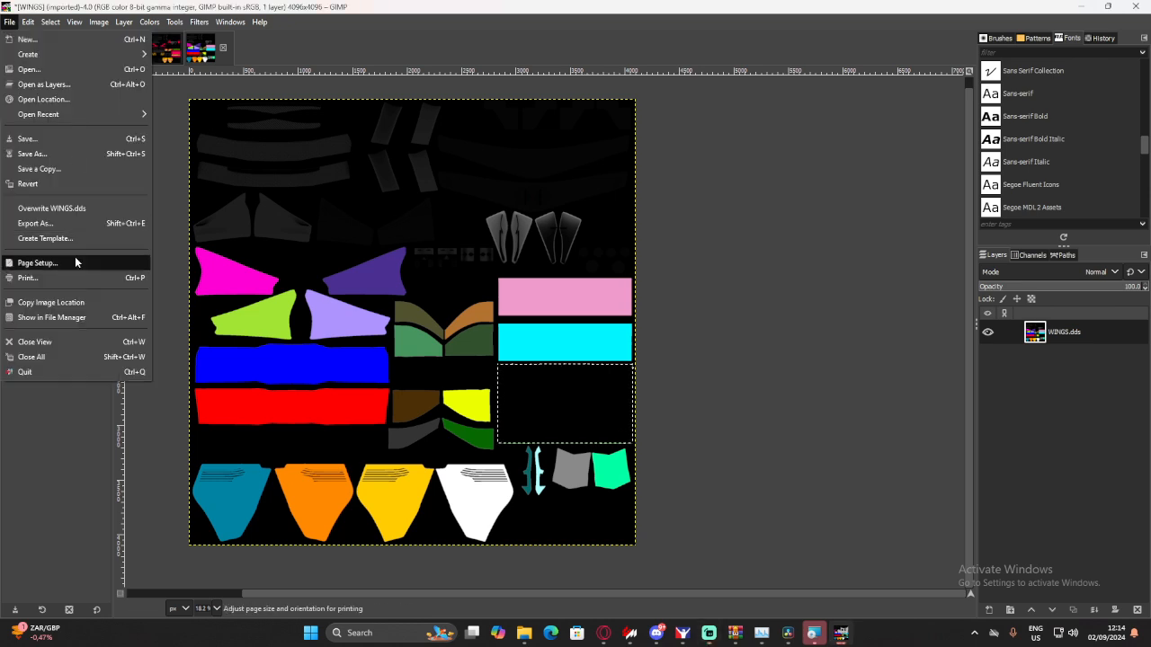
pyautogui.click(81, 225)
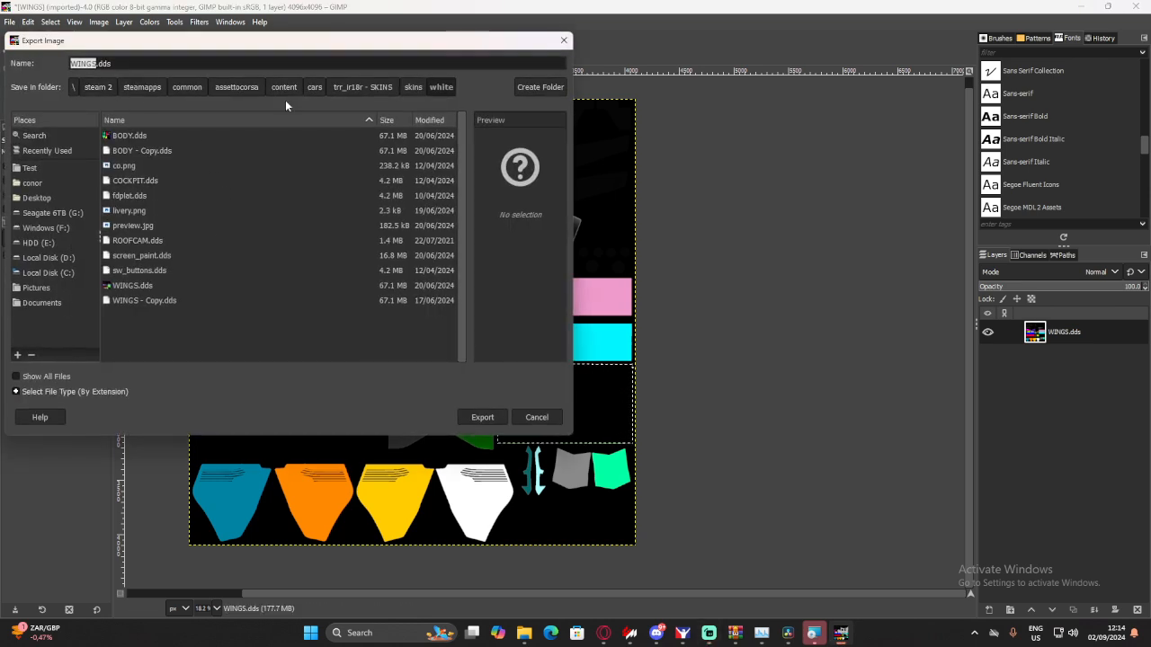
pyautogui.click(411, 88)
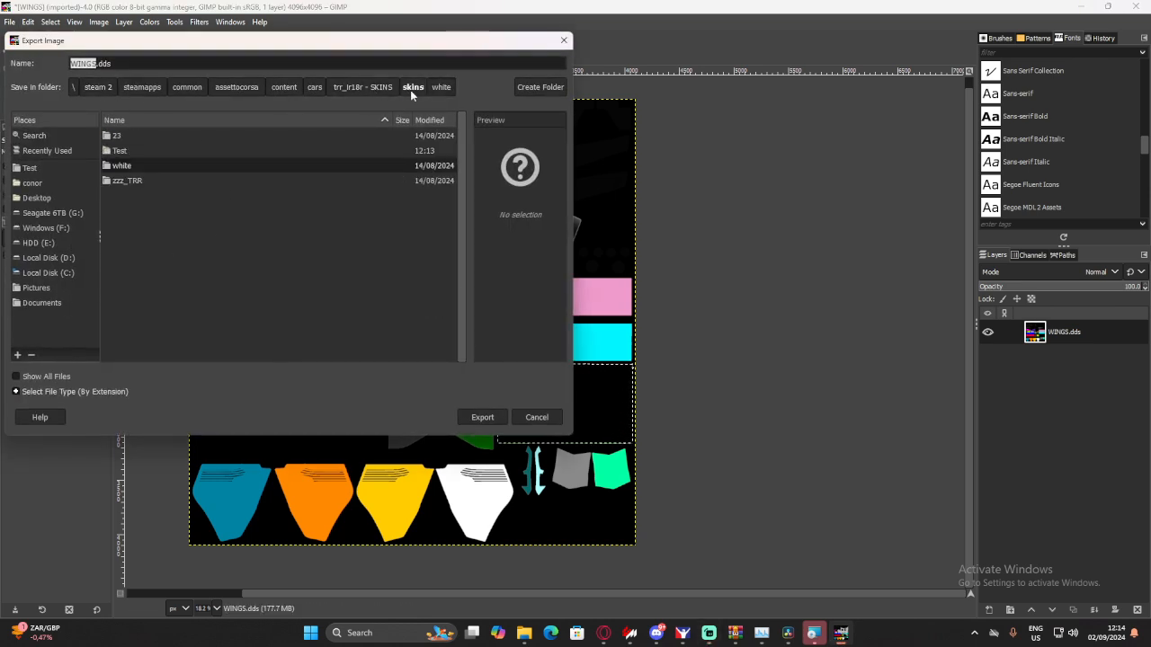
pyautogui.doubleClick(135, 150)
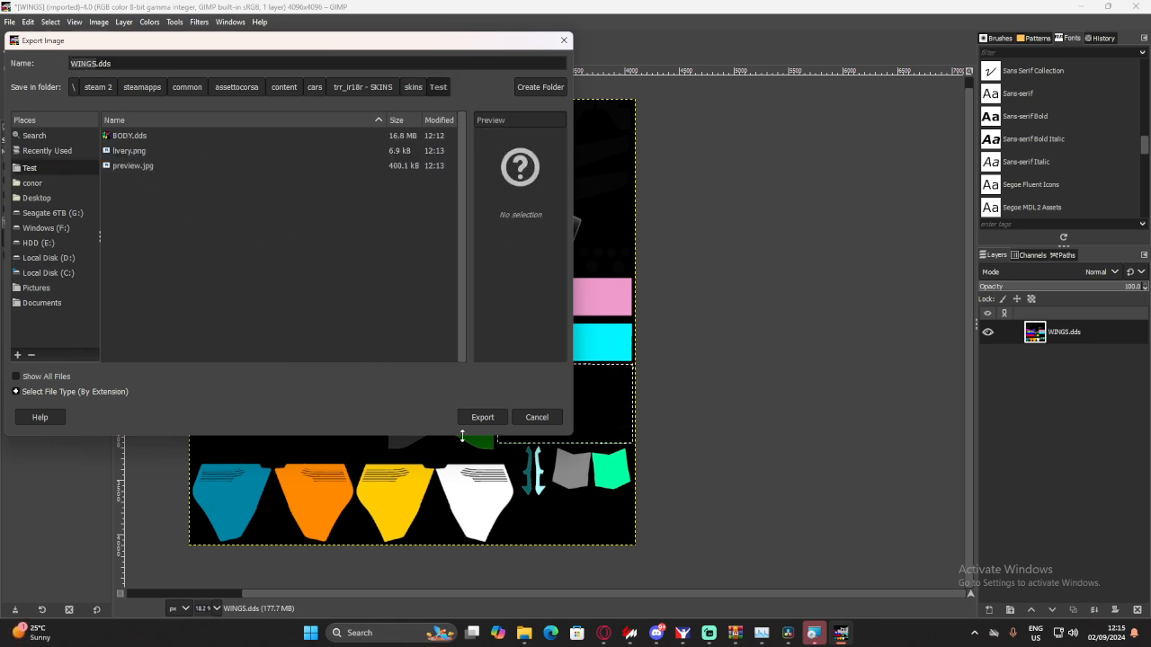
pyautogui.click(492, 416)
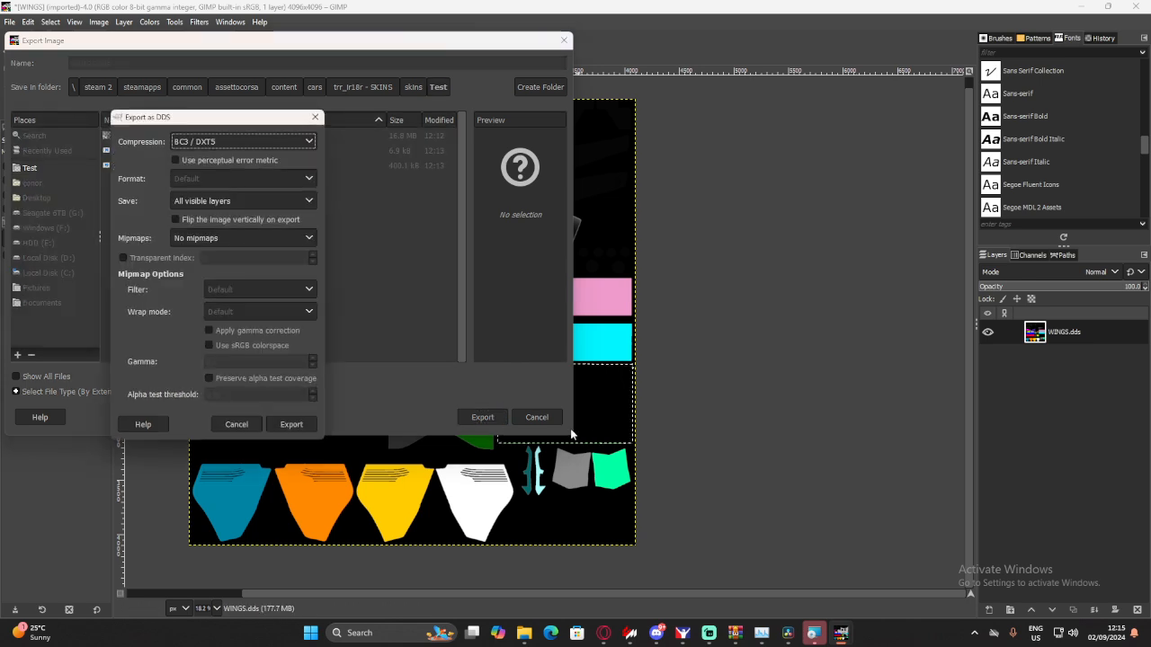